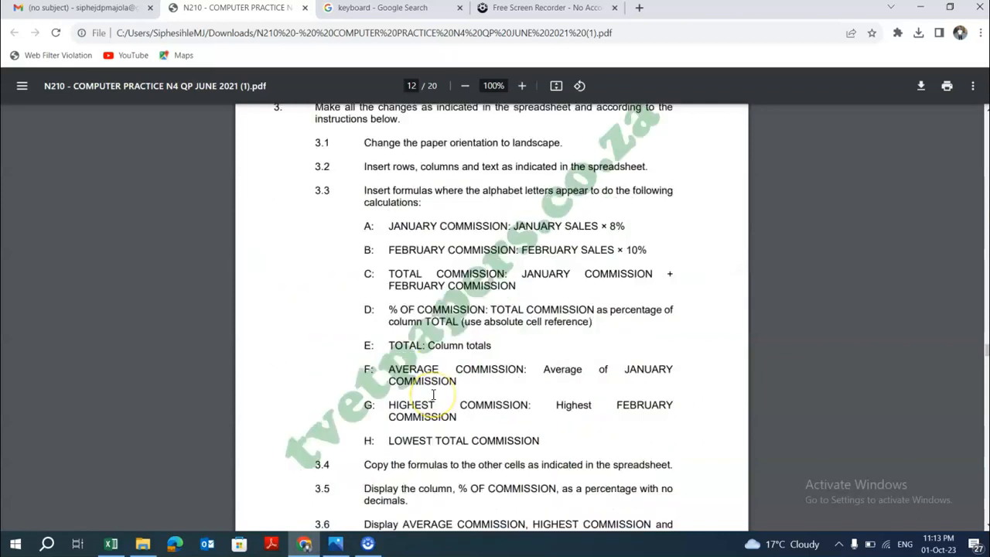
Review the question paper's formula instructions and the commission spreadsheet they apply to.
click(94, 481)
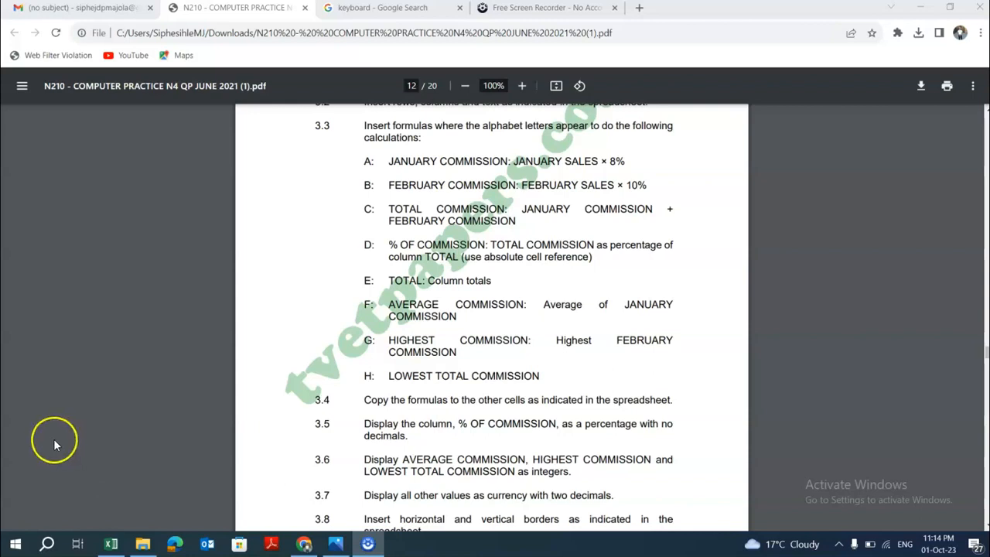
click(111, 543)
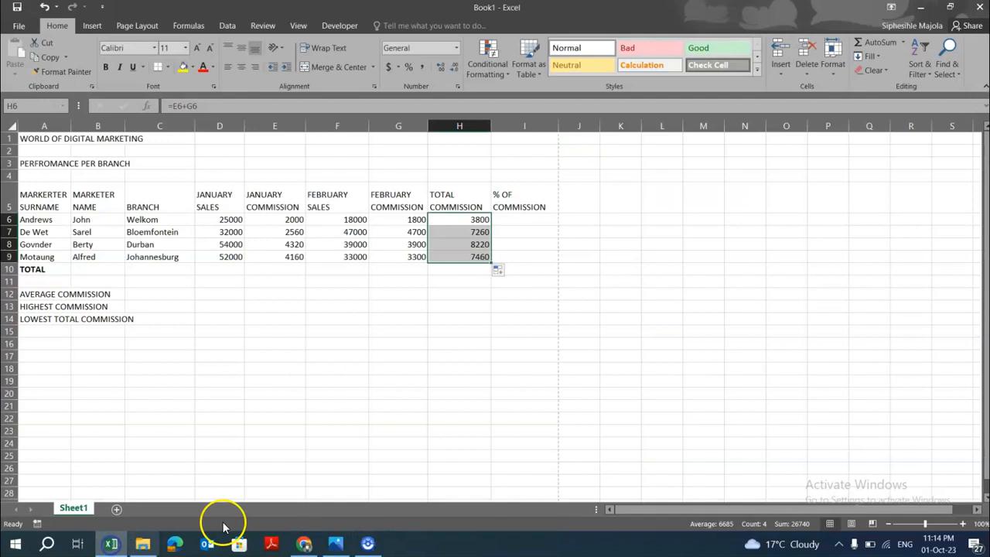
click(302, 543)
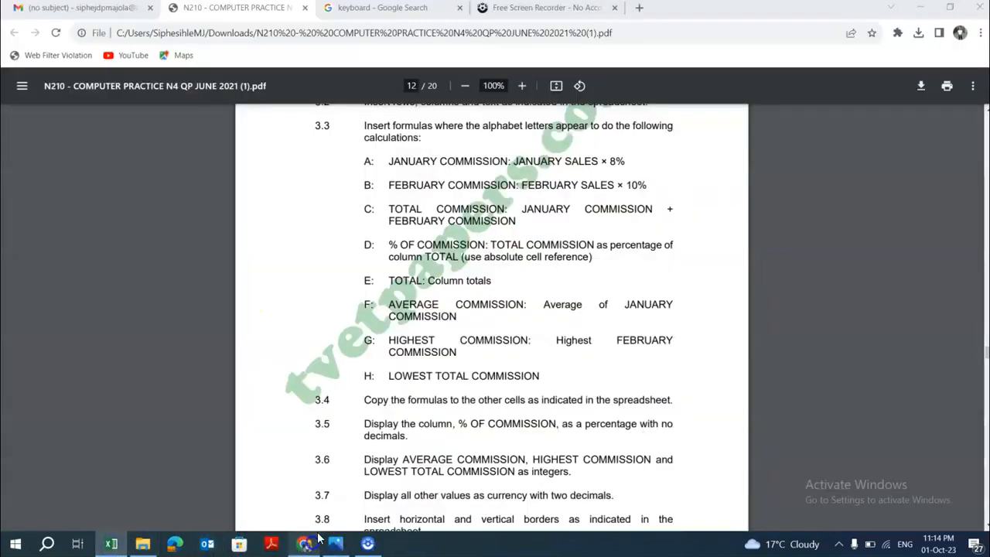
scroll(416, 421, down, 10)
scroll(417, 433, down, 5)
scroll(430, 441, up, 2)
scroll(426, 438, up, 1)
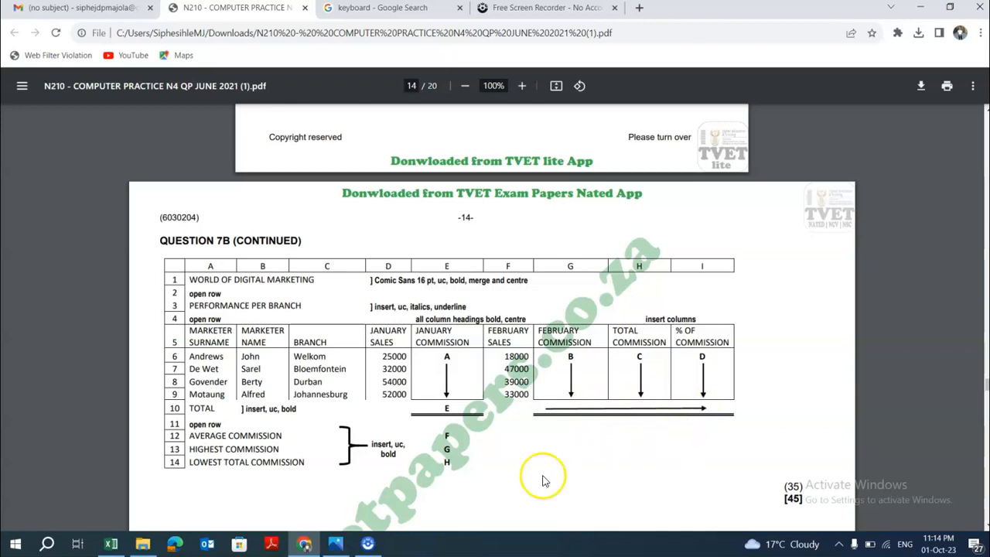
click(111, 543)
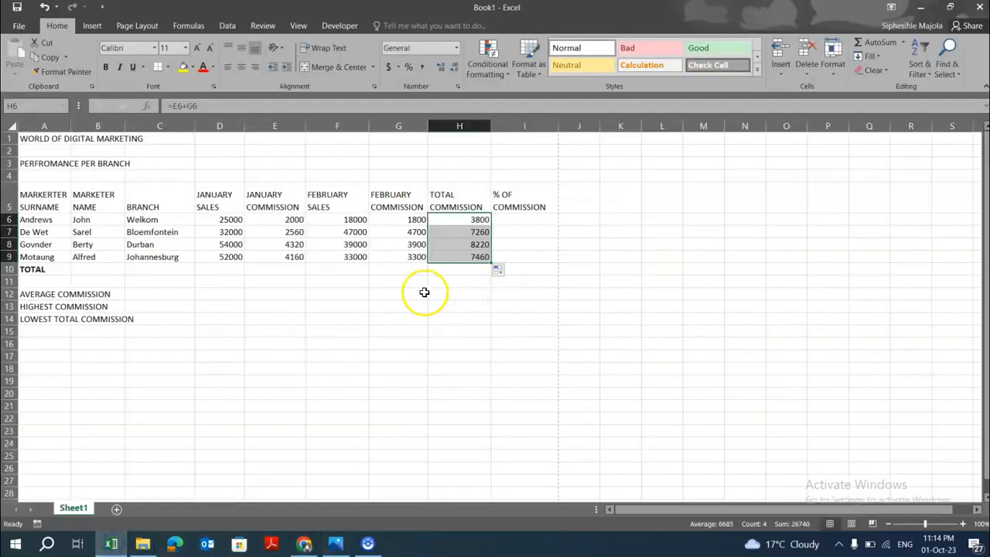
click(285, 268)
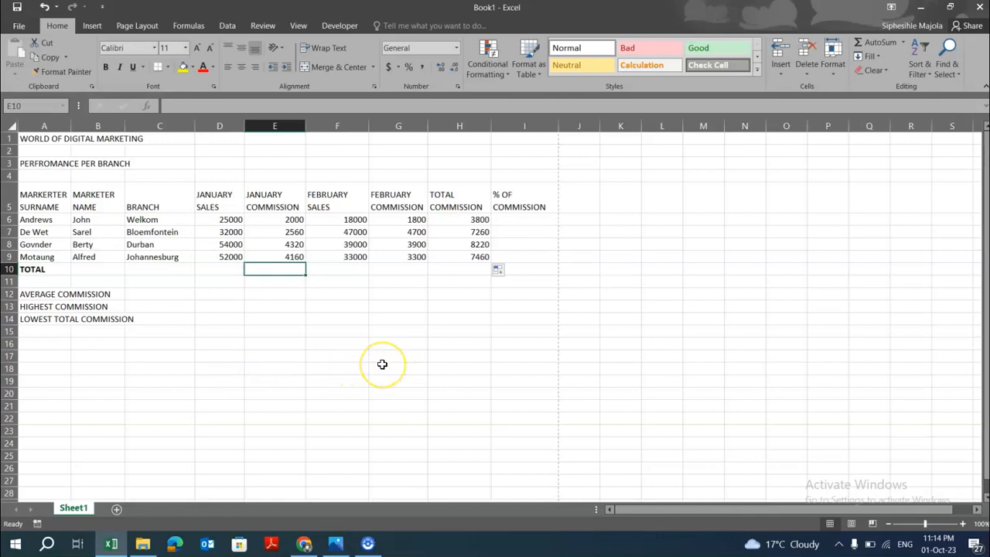
Create a new blank workbook and enter SUM in A1 with the description Calculate TOTALS in B1.
key(ctrl+n)
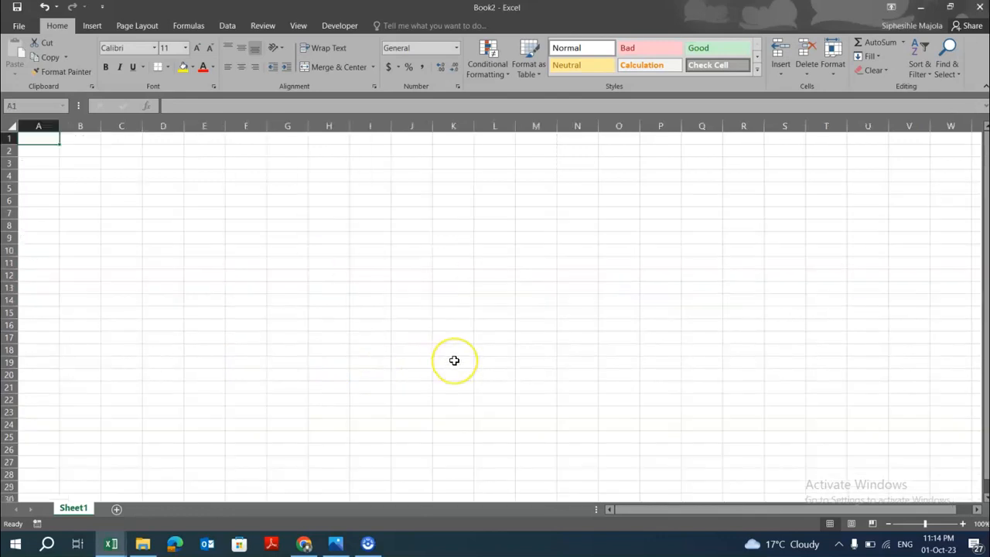
text(S)
key(BackSpace)
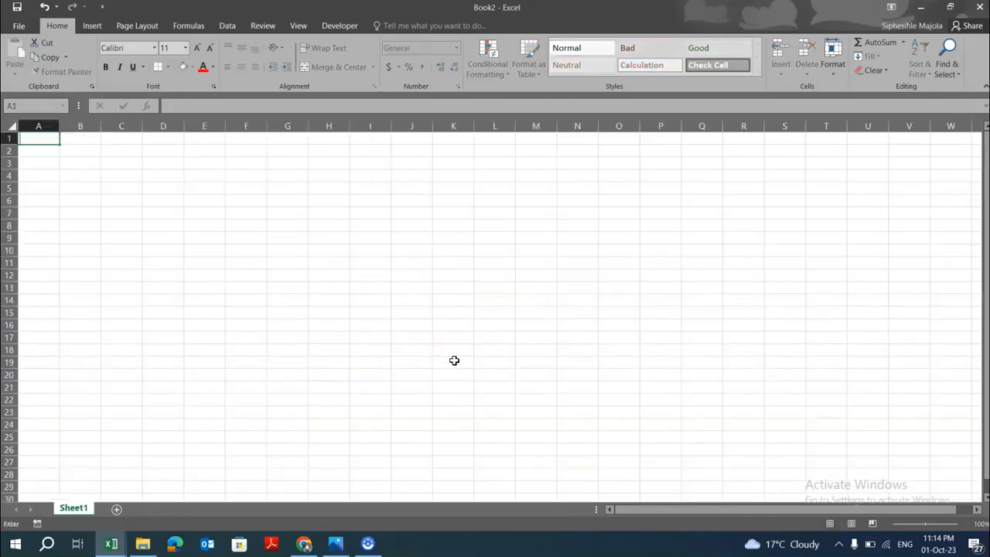
text(SUM)
key(Tab)
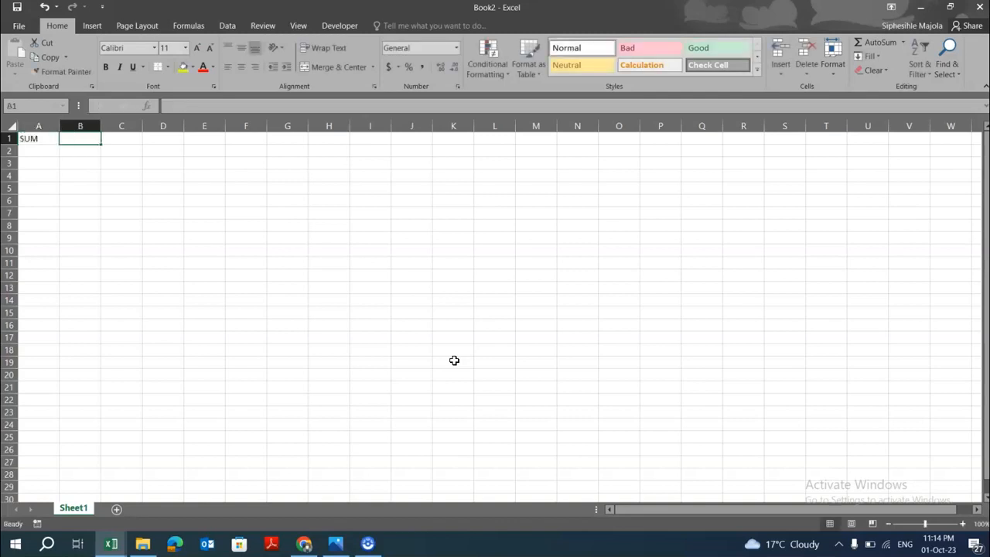
text(C)
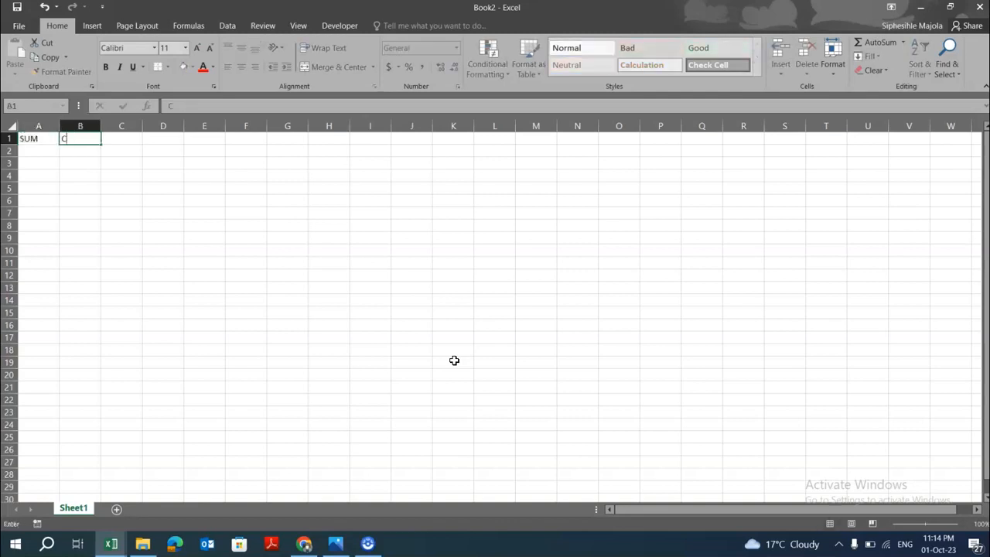
text(alculate TOTALS)
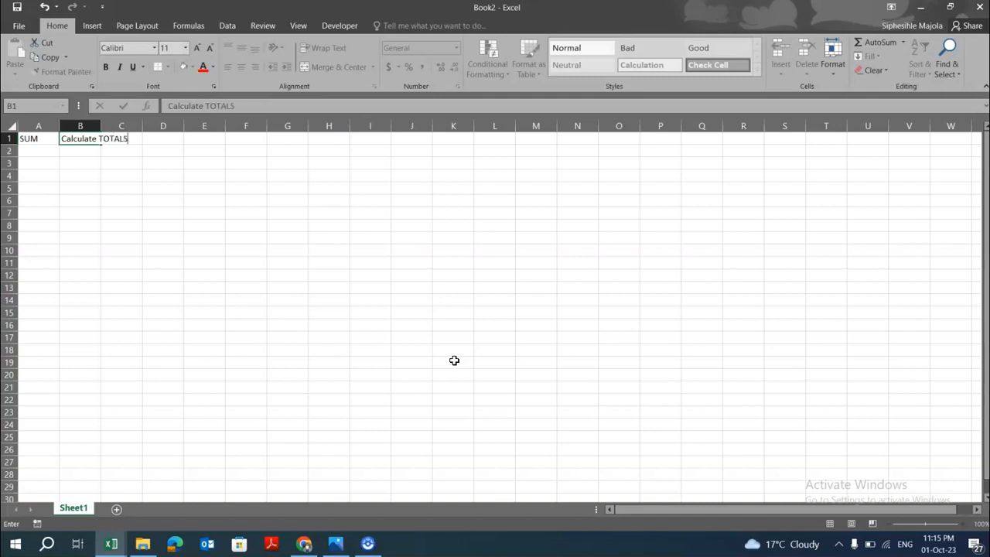
Enter MIN in A3 with the description Calculate the lowest value beside it.
click(118, 227)
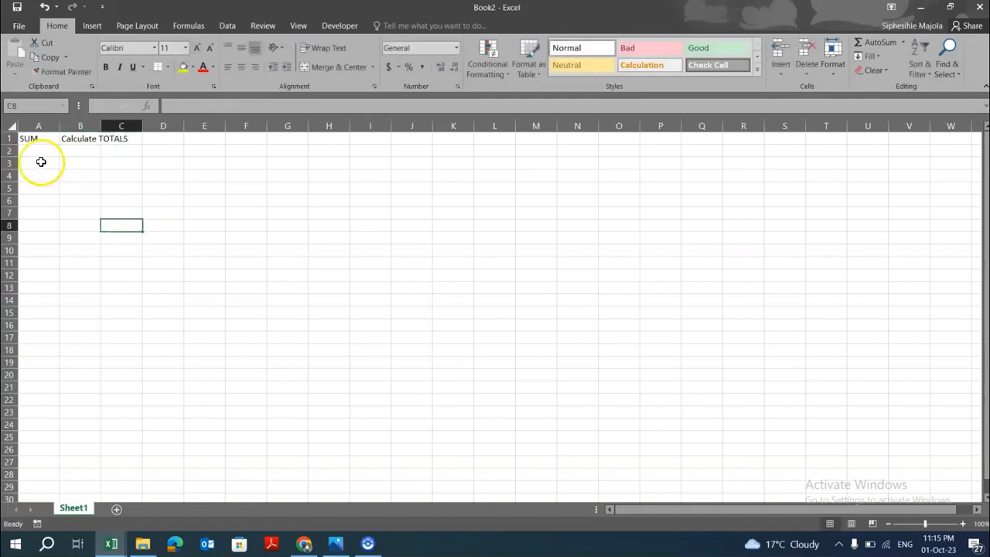
click(40, 162)
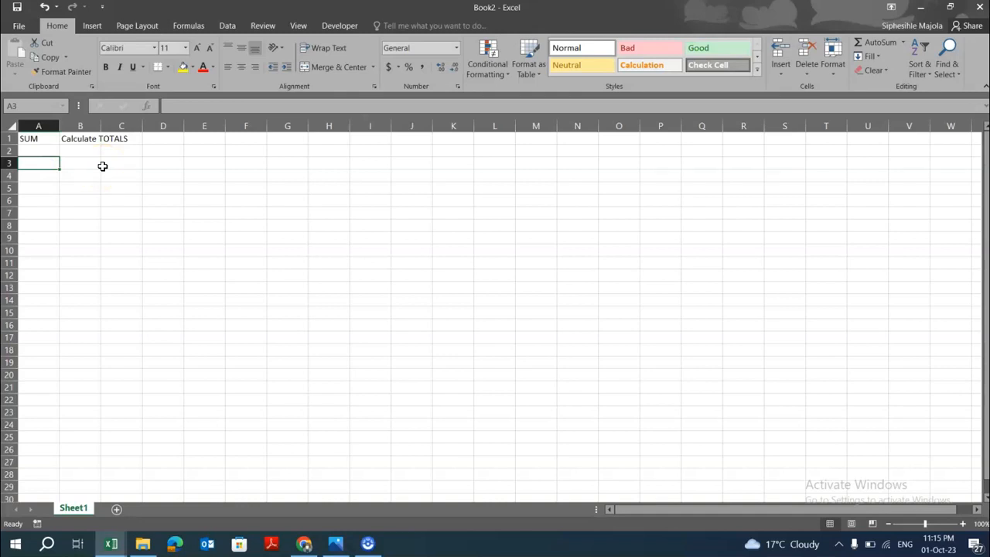
text(MIN)
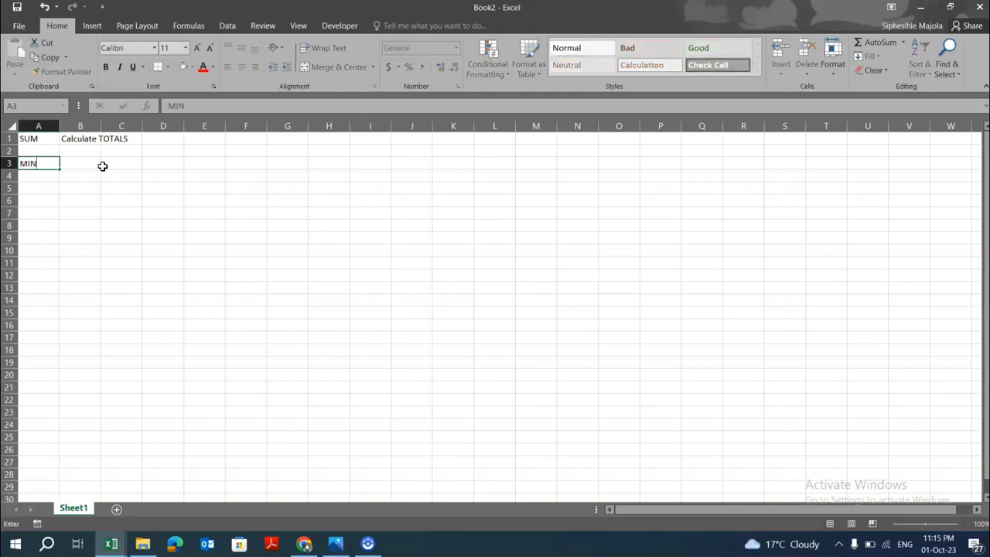
key(Tab)
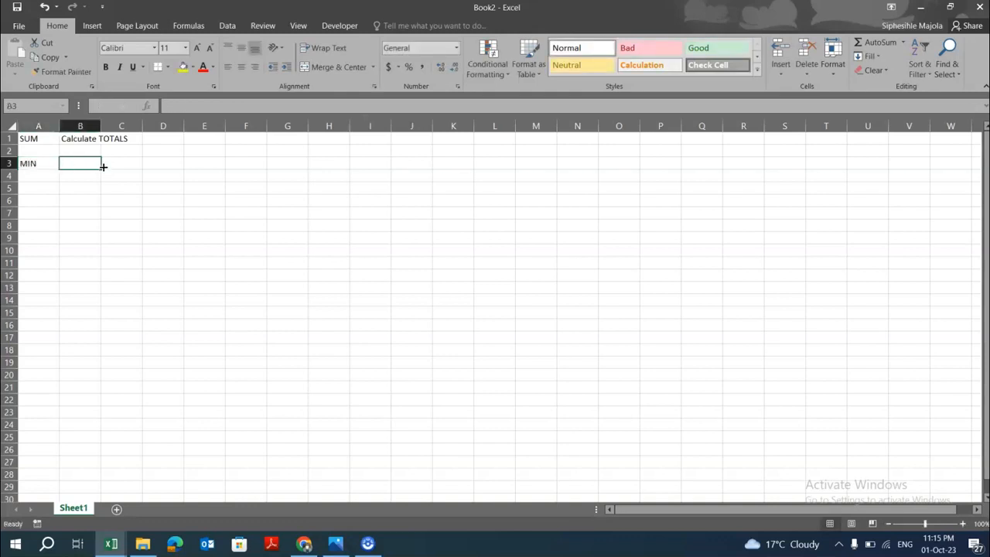
text(Calculate the lowest value)
Enter MAX in A5 with the description Calculate the higest value beside it.
click(46, 188)
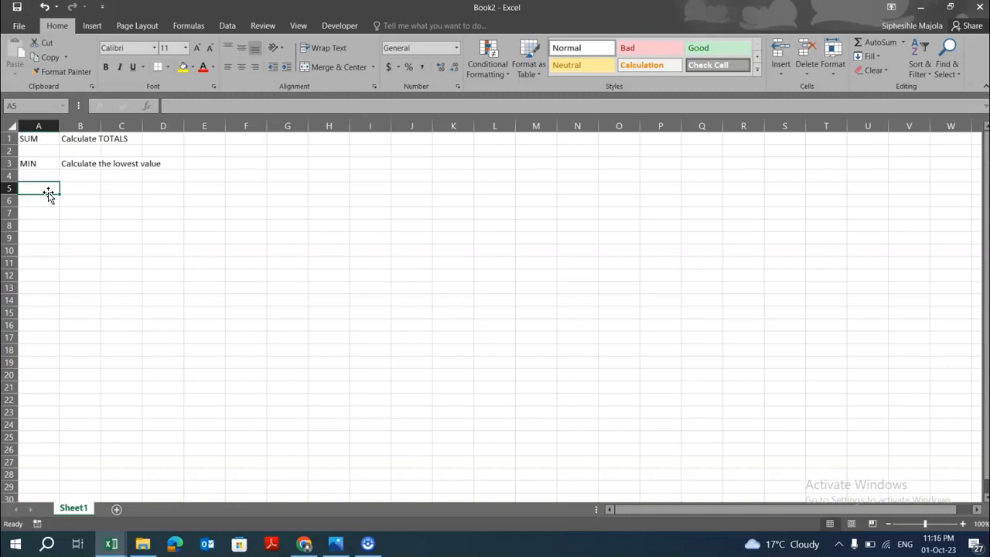
text(MAX)
key(Tab)
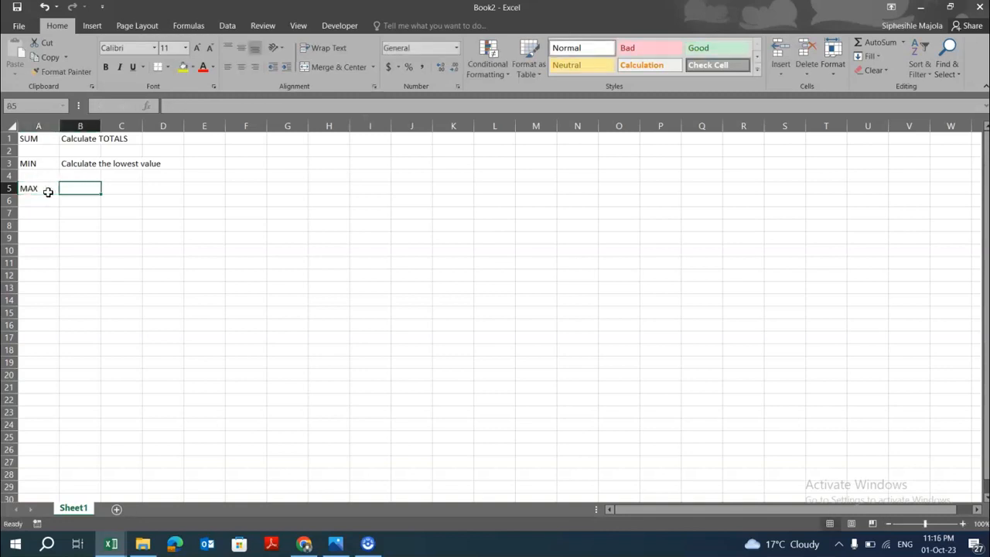
text(Calc)
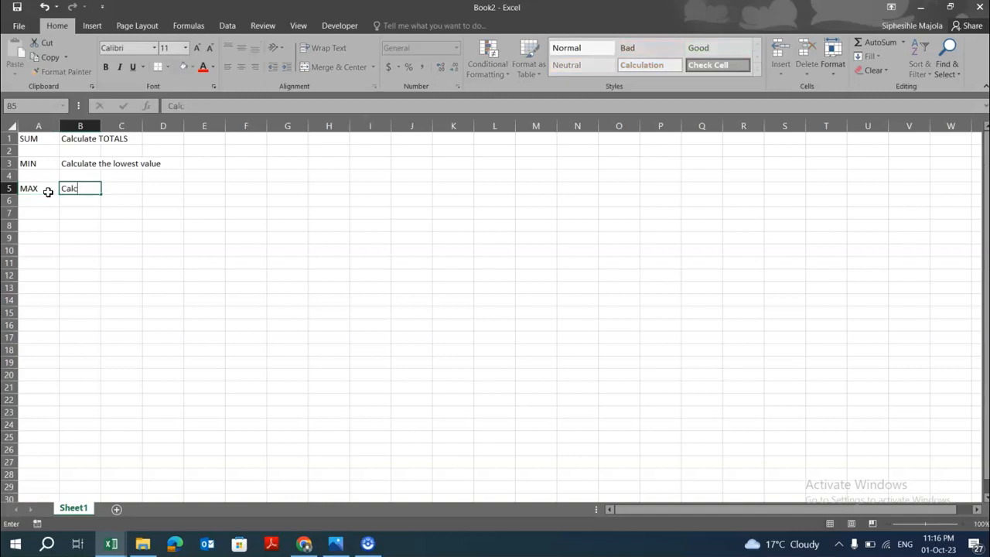
text(ulate the higest value)
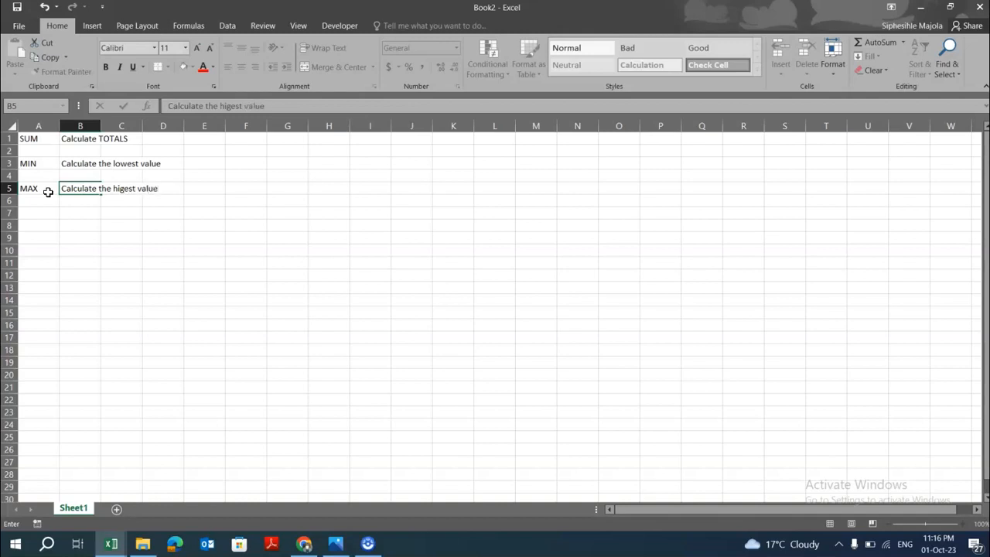
Enter Avarage in A7 with the description Calculate the avearge of all values beside it.
click(43, 212)
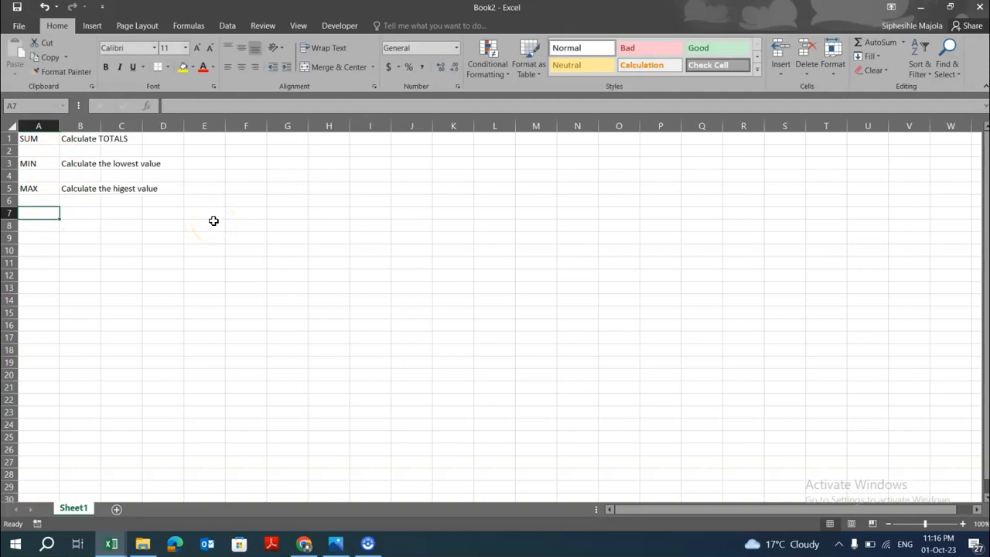
text(Avae)
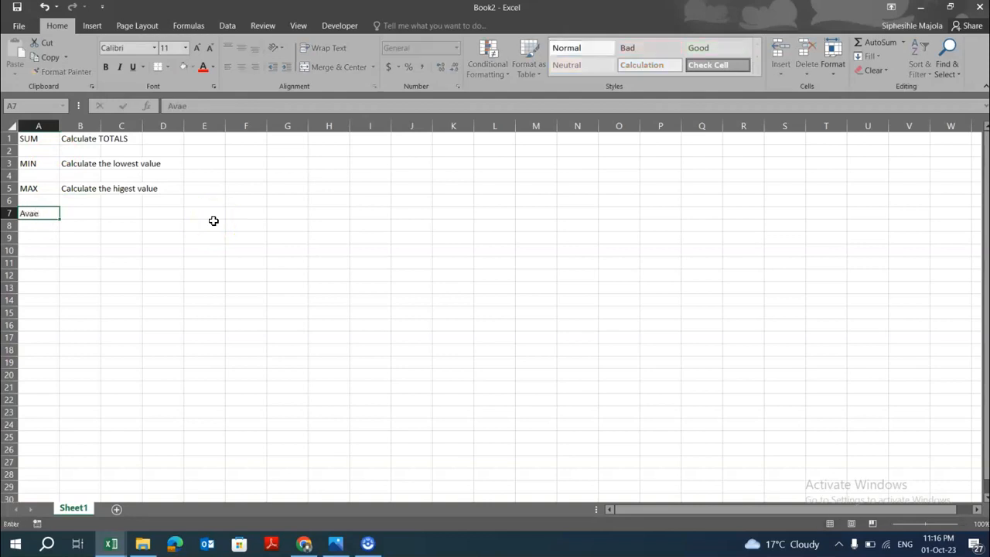
key(BackSpace)
text(rage)
key(Tab)
text(Calcukate t)
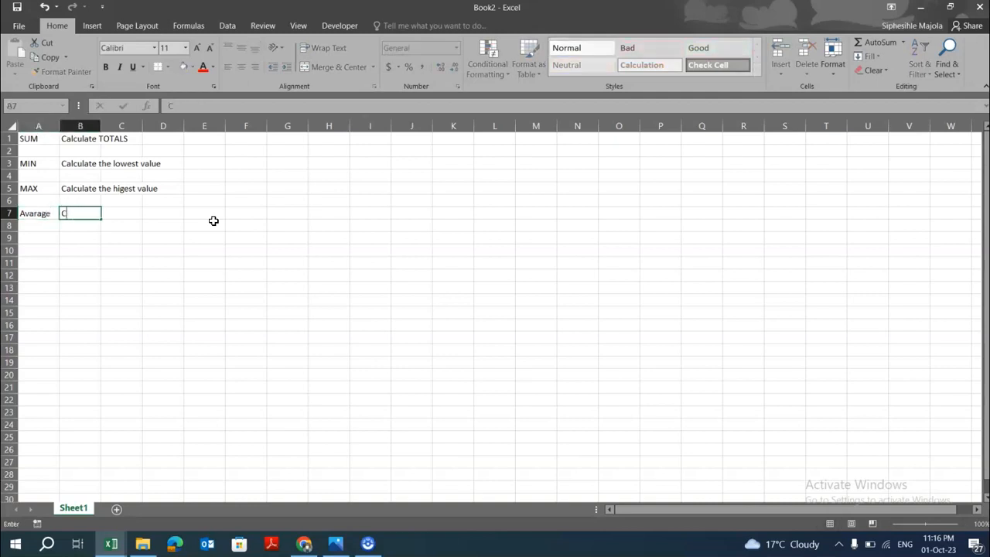
key(BackSpace)
key(BackSpace)
key(BackSpace)
key(BackSpace)
key(BackSpace)
key(BackSpace)
text(late the)
key(BackSpace)
key(BackSpace)
text(he ae)
key(BackSpace)
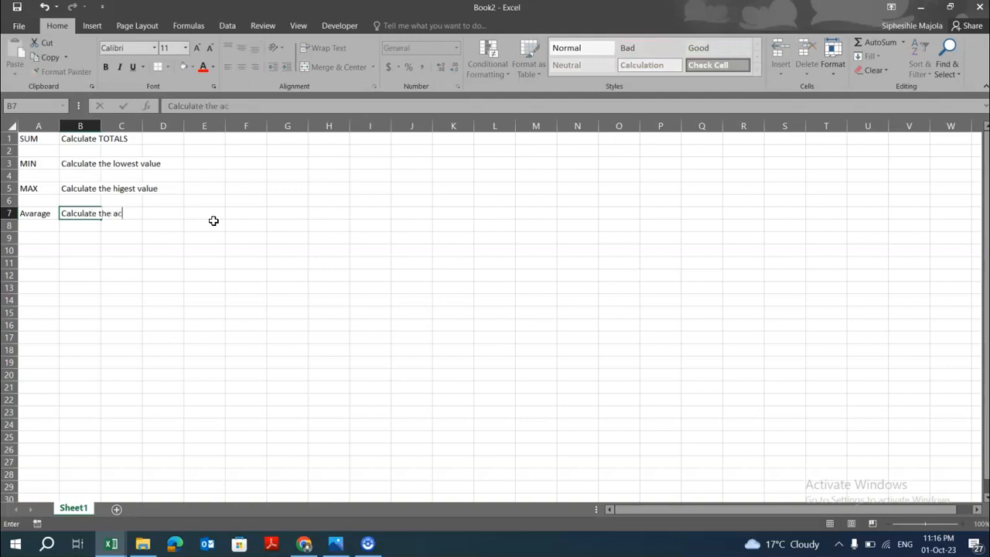
text(vearge of all values)
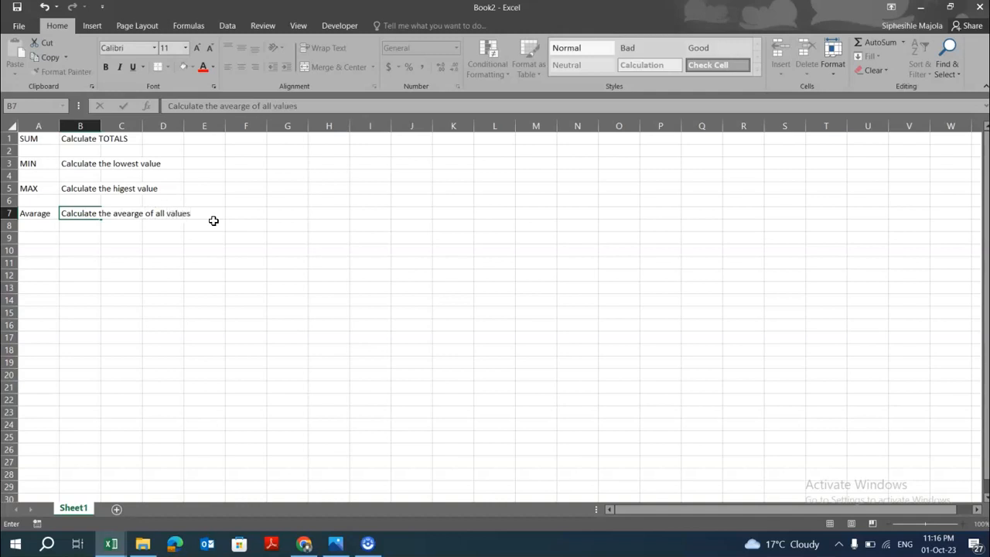
Correct the label in A7 to AVERAGE.
click(49, 211)
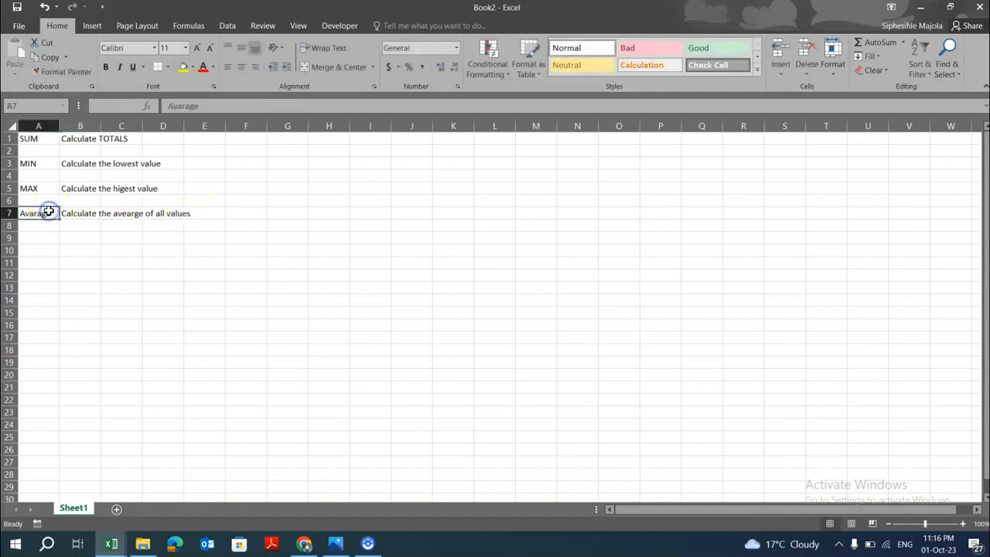
double_click(56, 213)
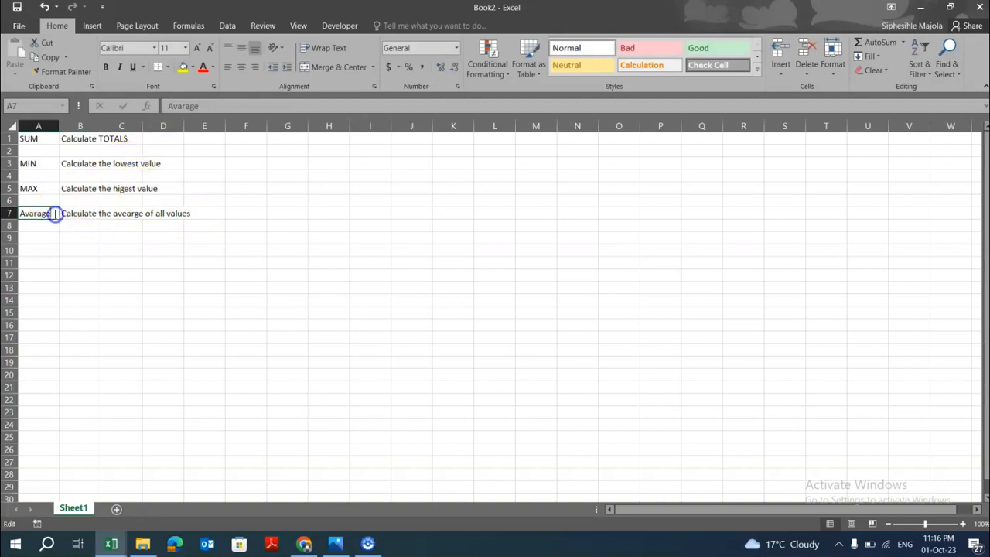
key(BackSpace)
key(BackSpace)
key(BackSpace)
key(BackSpace)
key(BackSpace)
key(BackSpace)
text(VERAG)
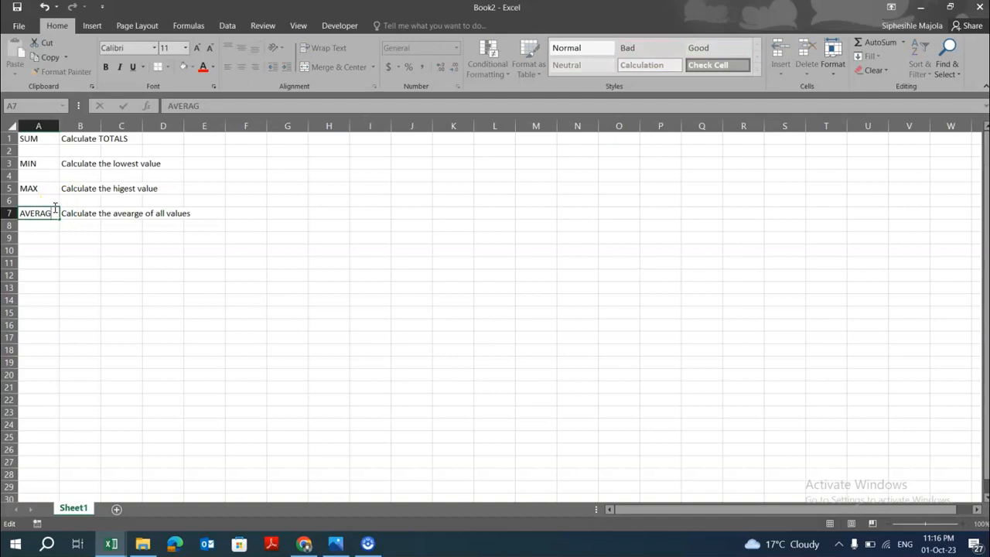
text(E)
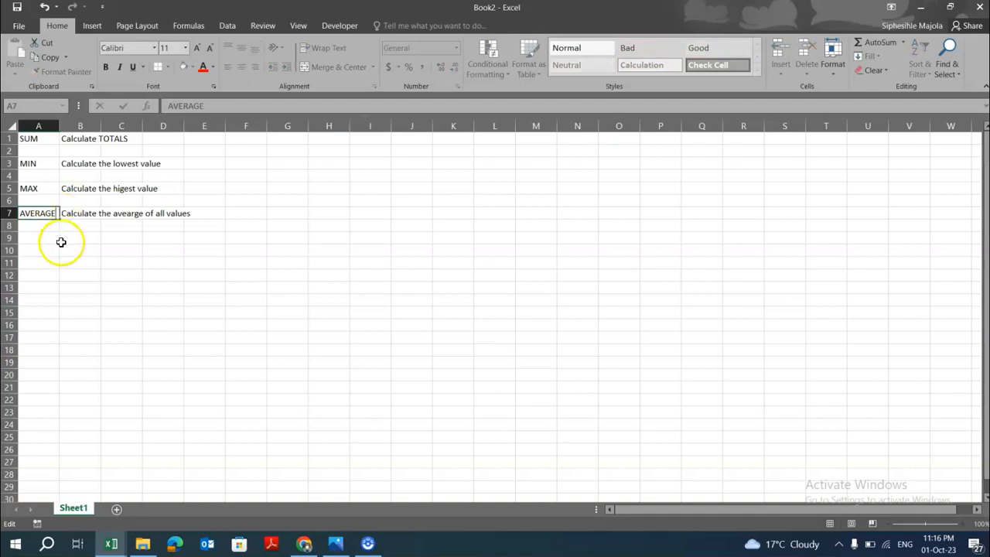
Enter COUNT in A9 with the description Calculate quantity but using figures beside it.
click(49, 238)
text(COUNT)
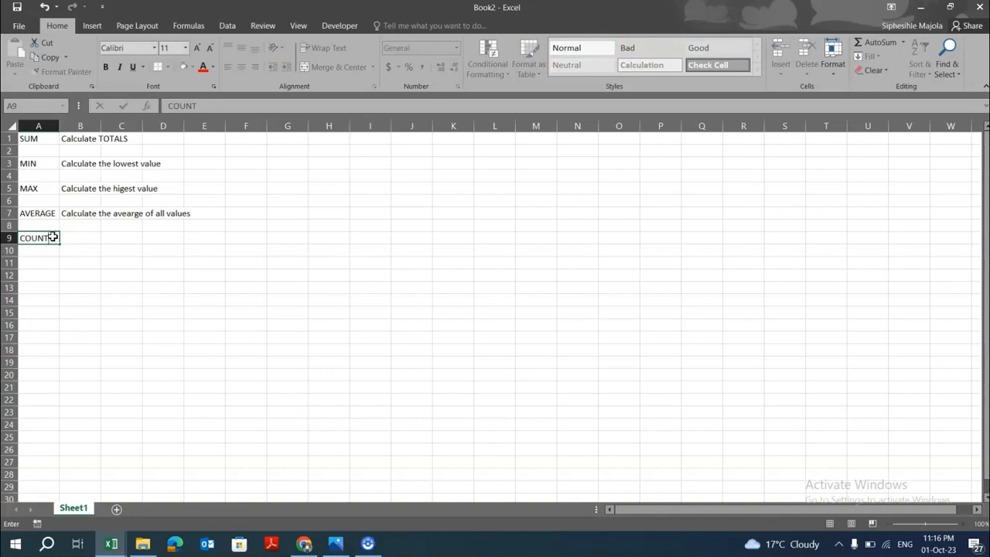
key(Tab)
text(Cal)
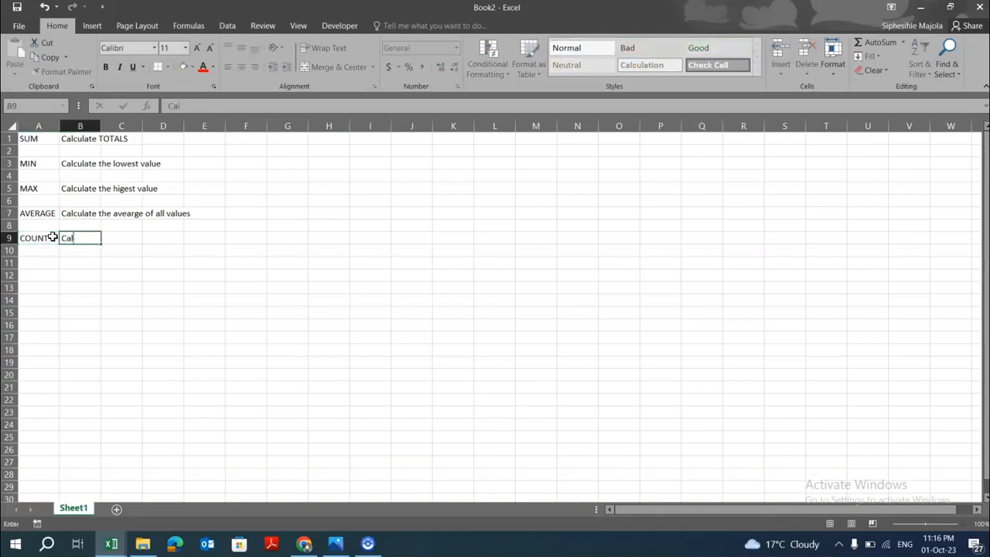
text(culate quantity)
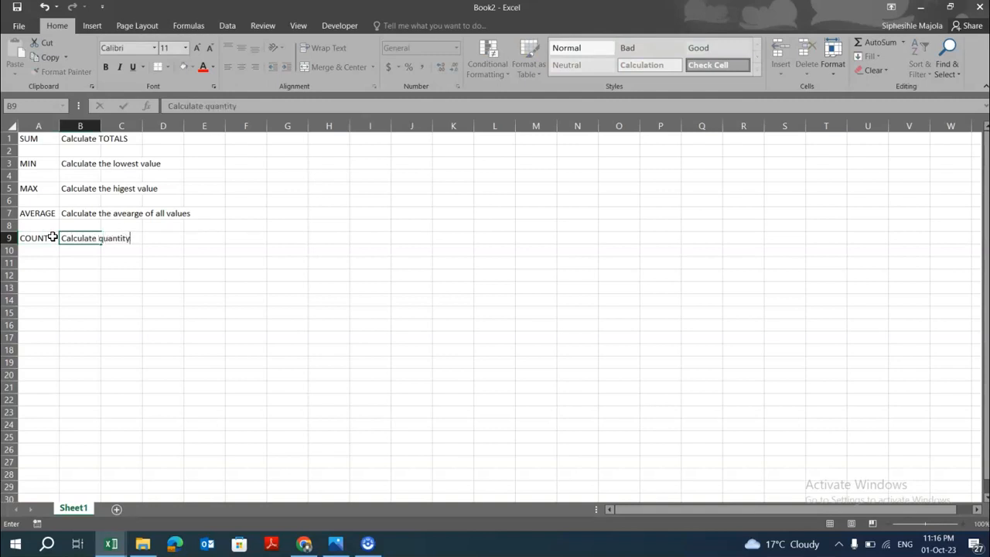
text( but using figures)
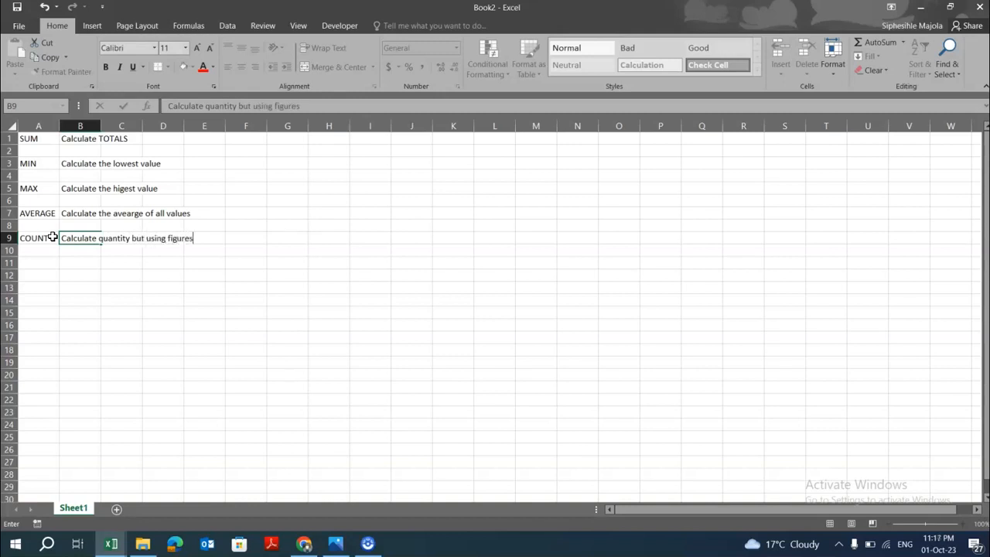
key(Return)
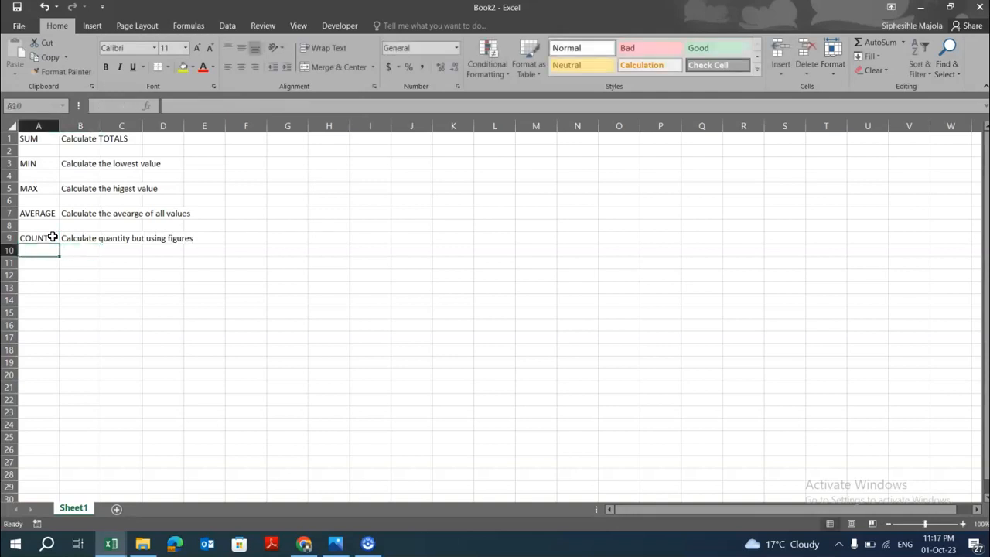
Enter COUNTA in A11 with the description Calcualte quantiy using characters beside it.
key(Down)
text(COUN)
key(BackSpace)
key(BackSpace)
key(BackSpace)
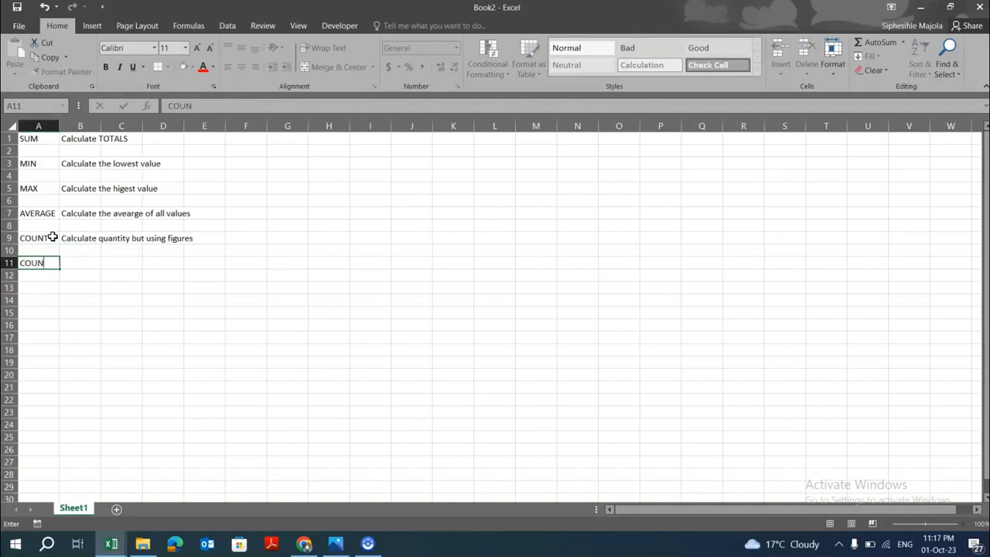
text(TA)
key(Tab)
text(Ca)
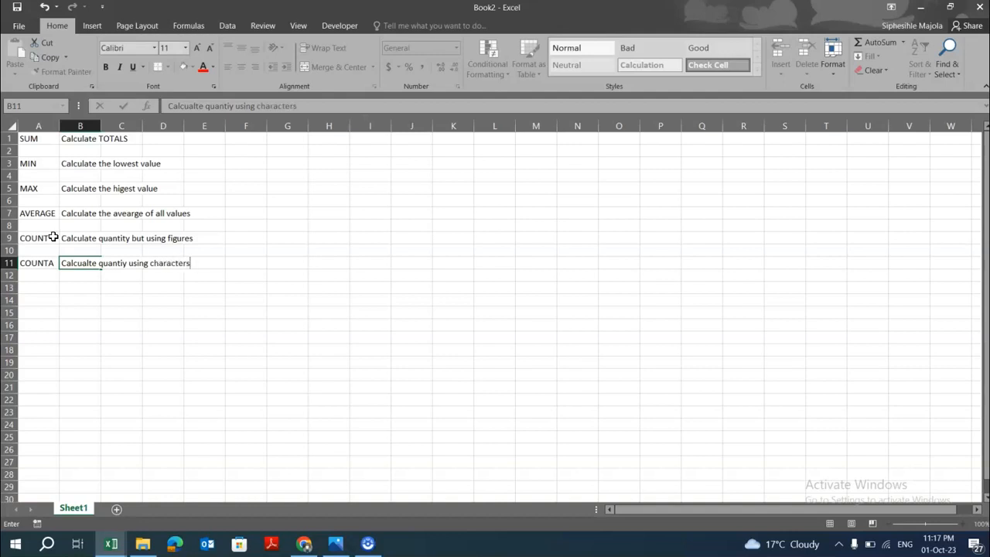
Correct the spelling in B7's description so it reads Calculate the average of all values.
click(134, 296)
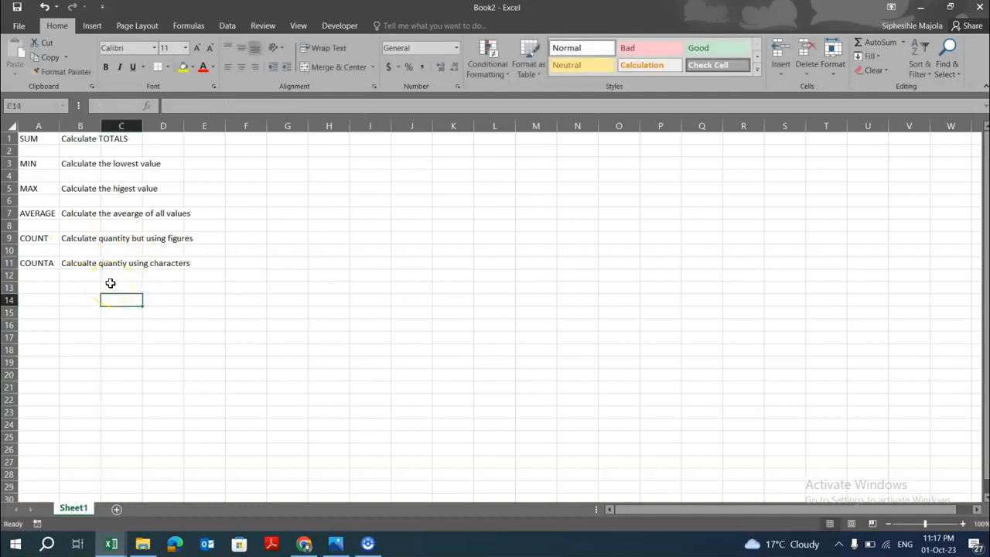
double_click(135, 215)
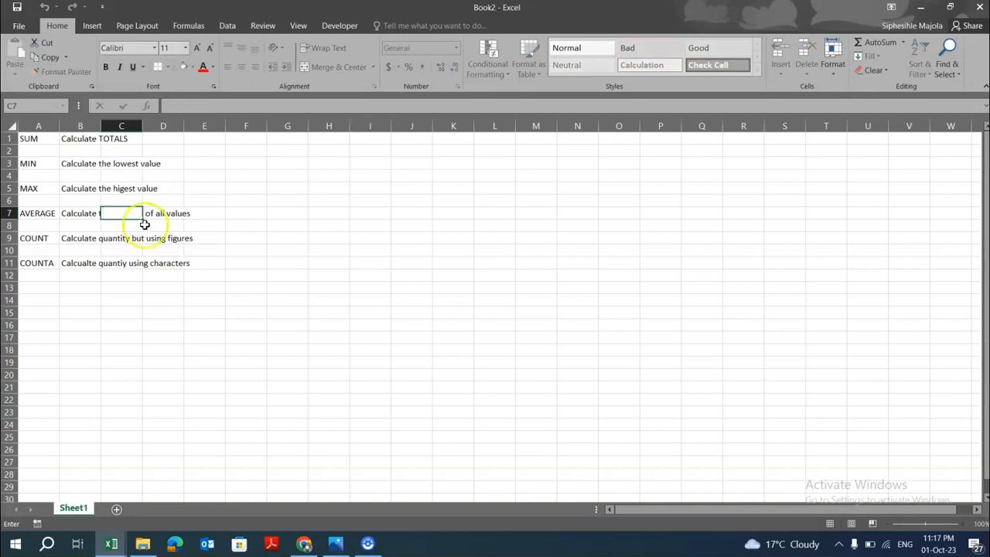
click(82, 215)
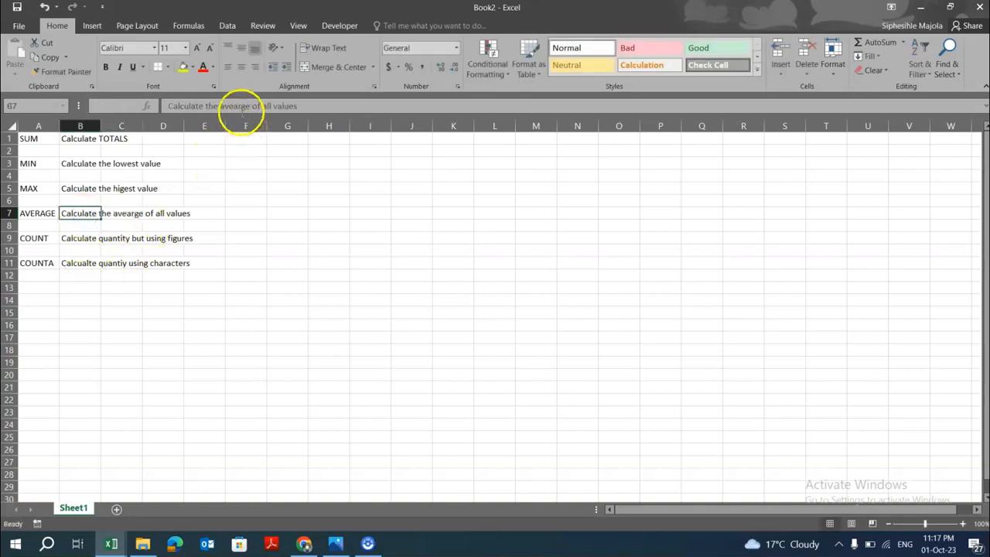
click(241, 105)
key(BackSpace)
key(BackSpace)
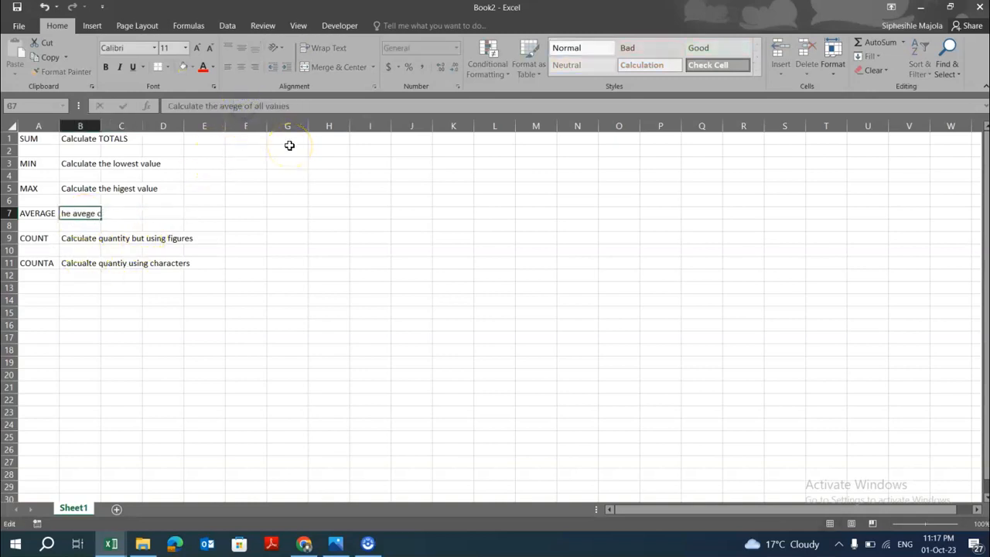
text(ra)
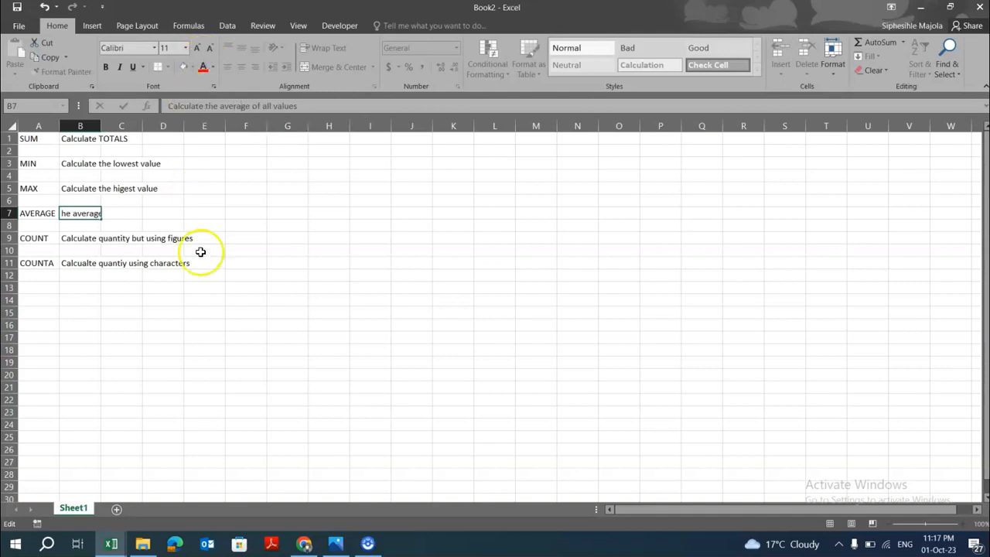
click(194, 309)
Colour the function names in A1:A11 red.
drag(35, 138, 44, 252)
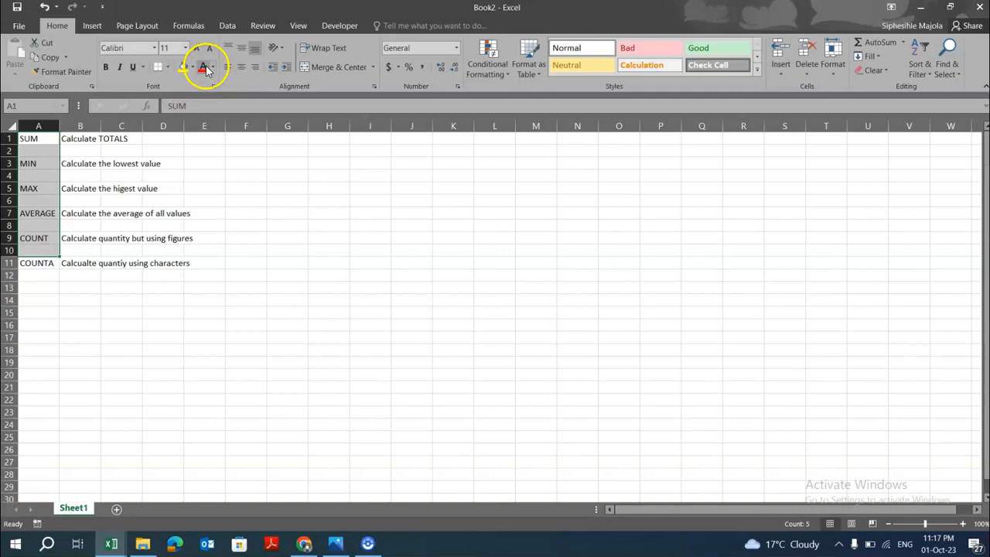
click(22, 281)
drag(35, 140, 48, 251)
click(39, 287)
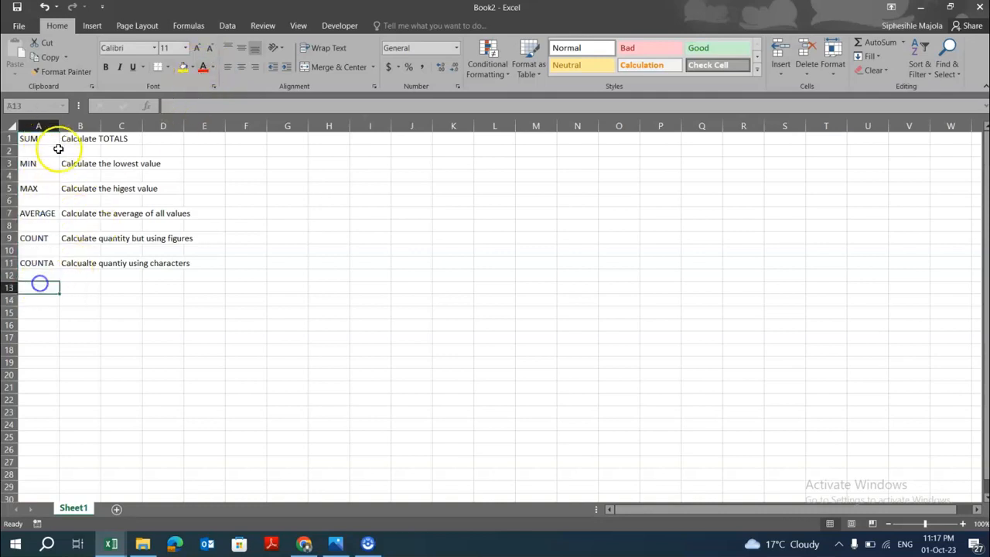
drag(47, 139, 42, 258)
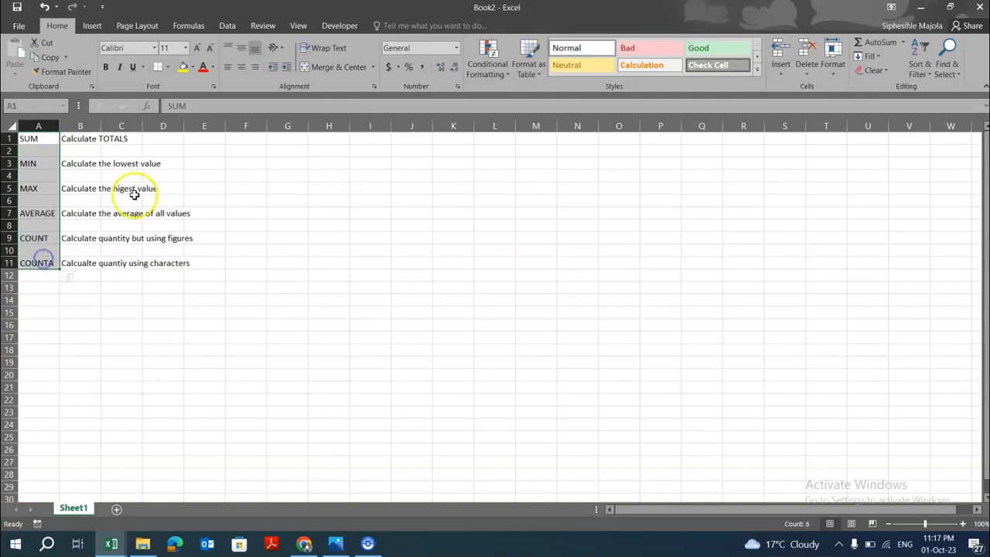
click(205, 68)
click(205, 264)
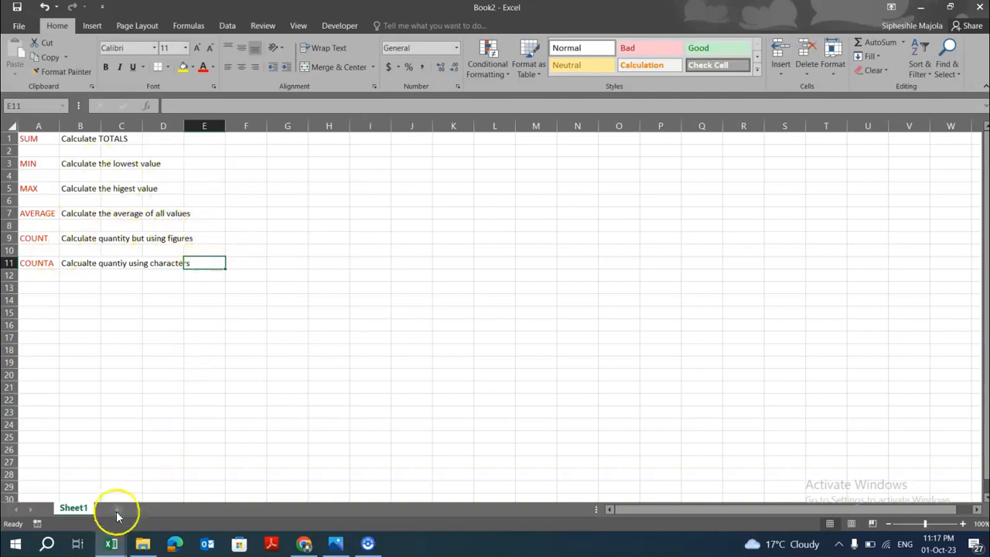
Open the question paper PDF and review the formula instructions for the commission spreadsheet.
mouse_move(111, 544)
click(103, 480)
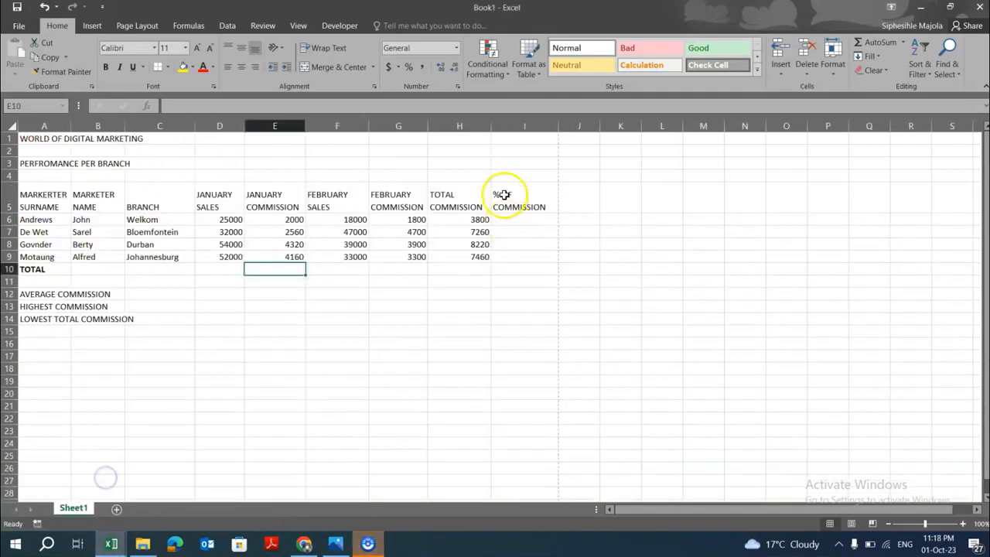
click(303, 544)
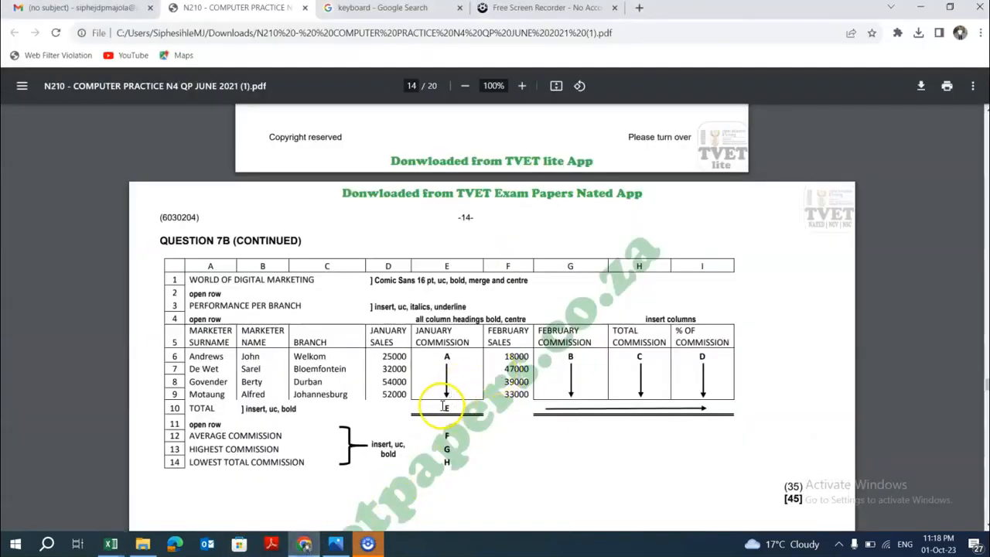
scroll(449, 407, up, 15)
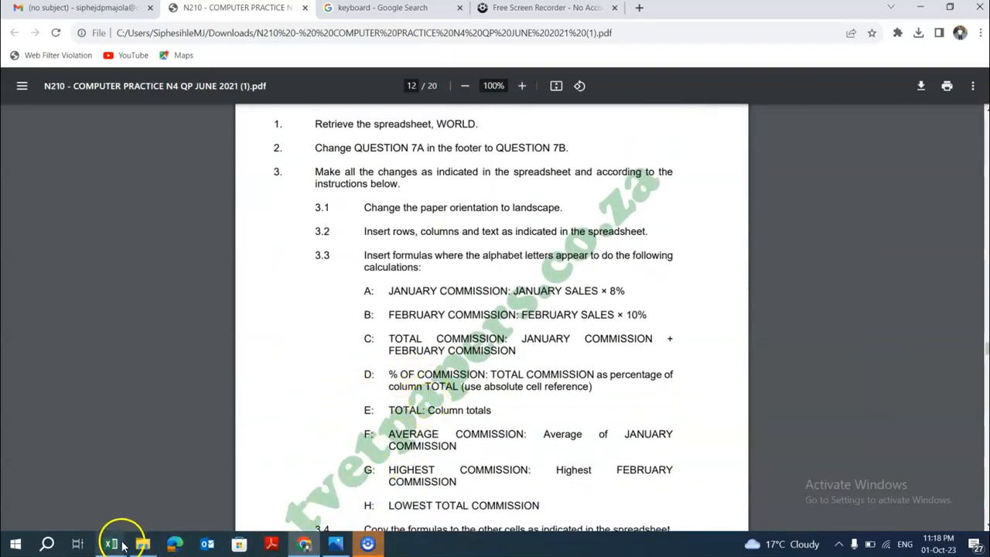
Switch to the Book1 commission workbook.
mouse_move(114, 543)
click(195, 502)
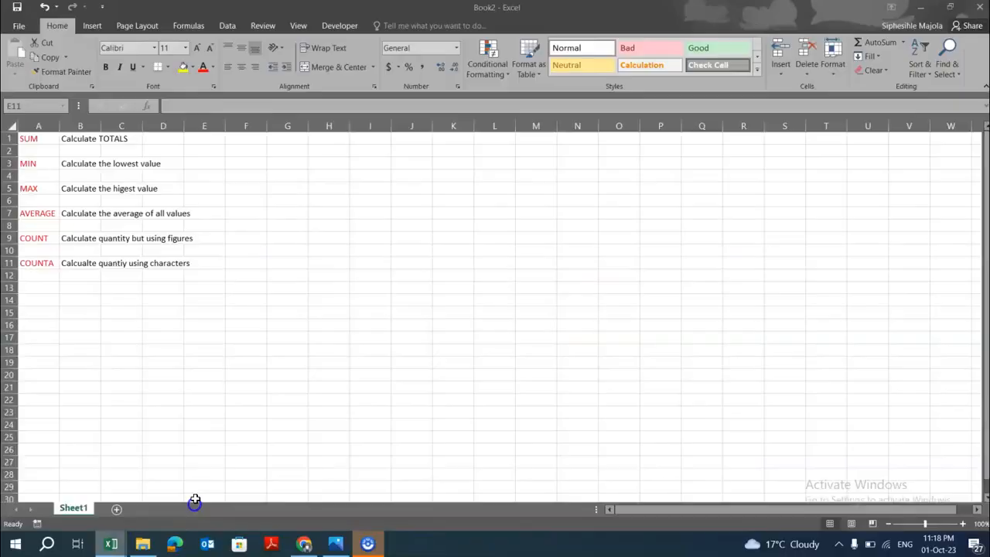
click(92, 139)
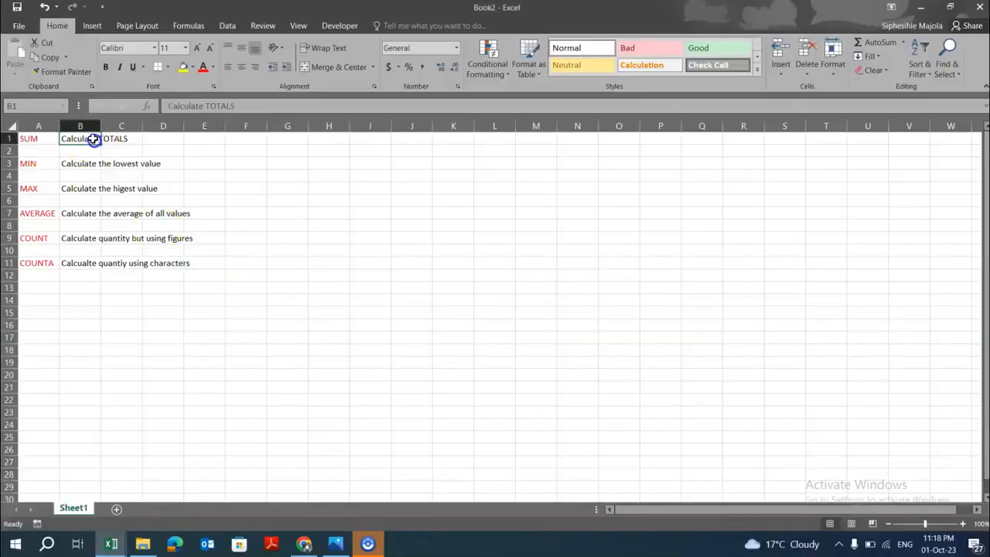
mouse_move(111, 544)
click(87, 495)
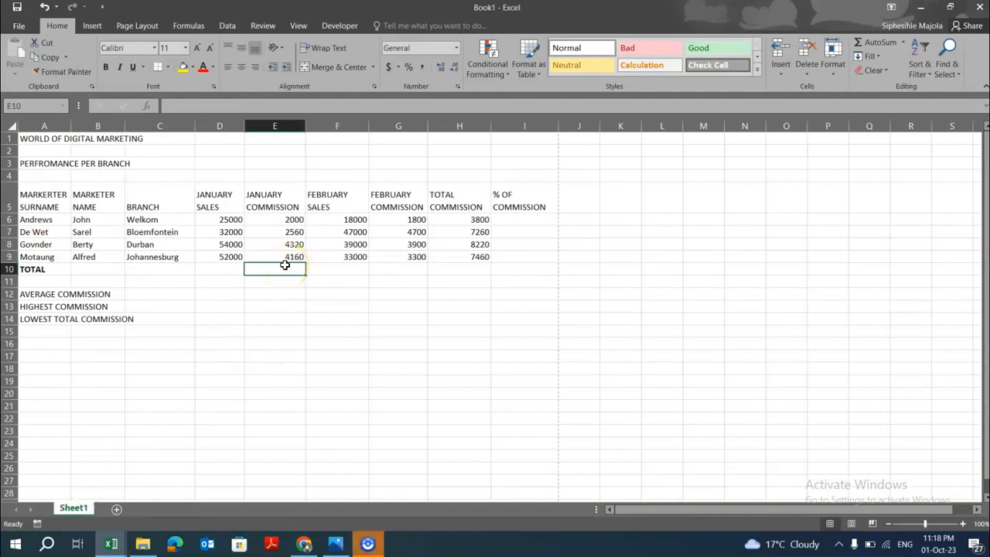
Try a typed =sum( formula over E6:E9 in E10, then clear the cell.
click(290, 267)
text(=sum)
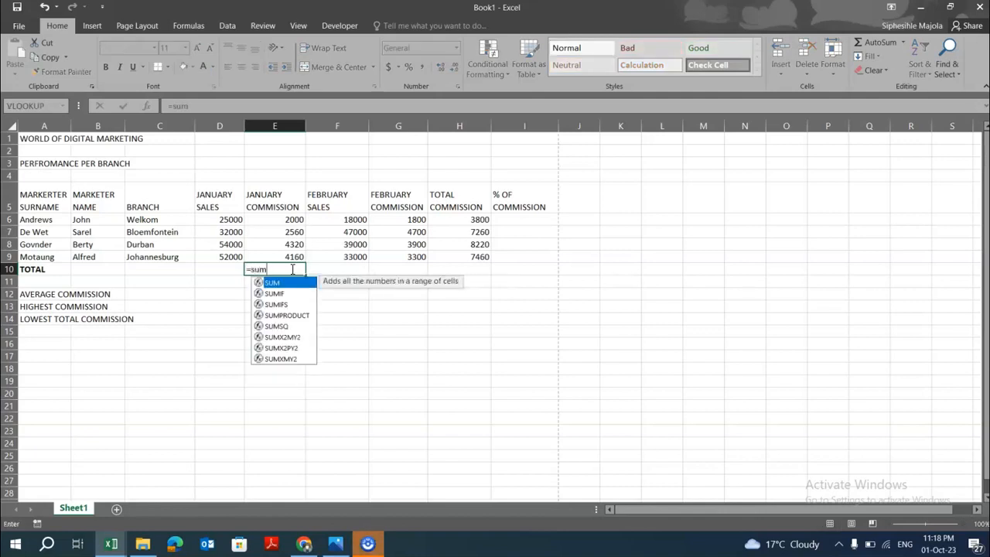
text(()
drag(294, 219, 290, 261)
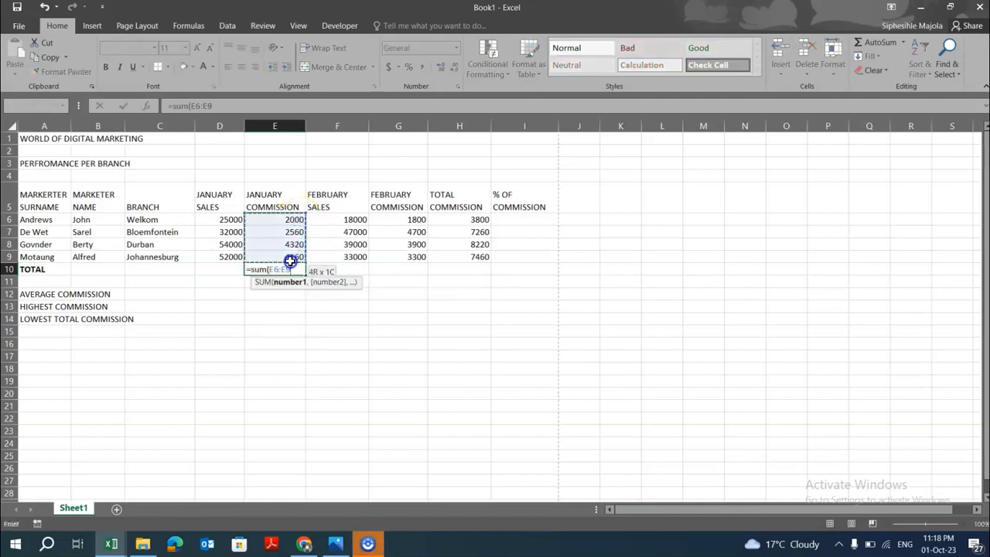
key(Return)
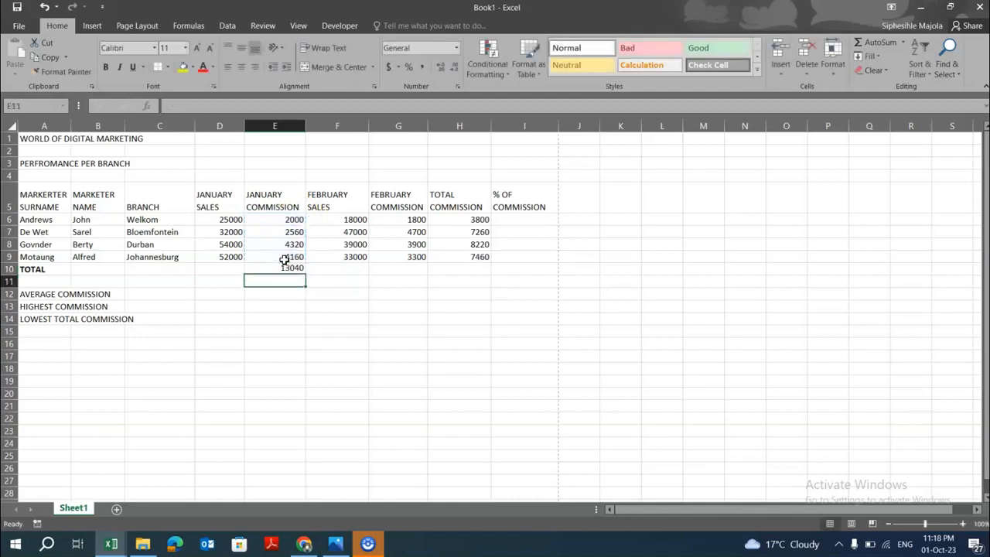
click(296, 268)
key(Delete)
drag(284, 341, 288, 324)
click(291, 268)
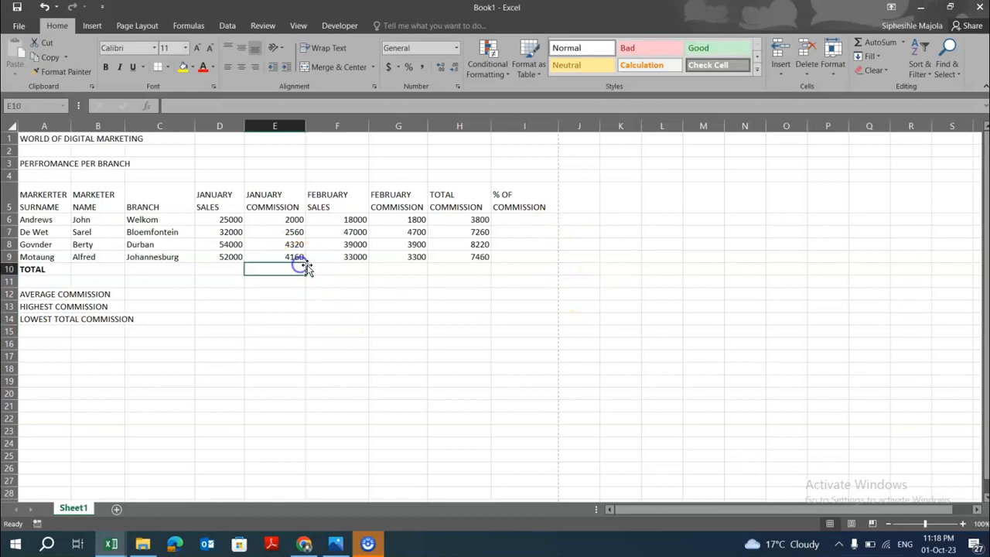
Total the January commission in E10 with AutoSum Sum over E6:E9.
click(903, 43)
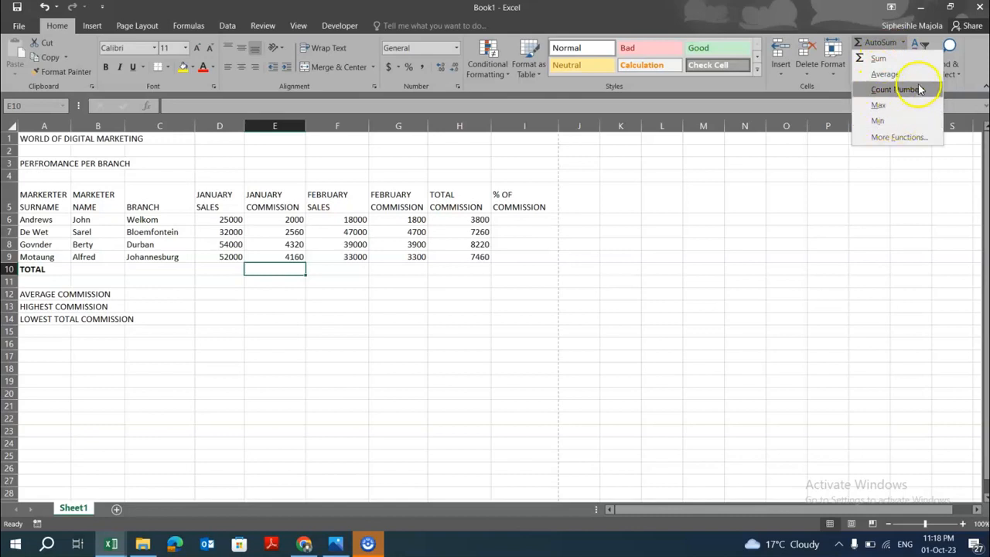
click(903, 42)
click(902, 43)
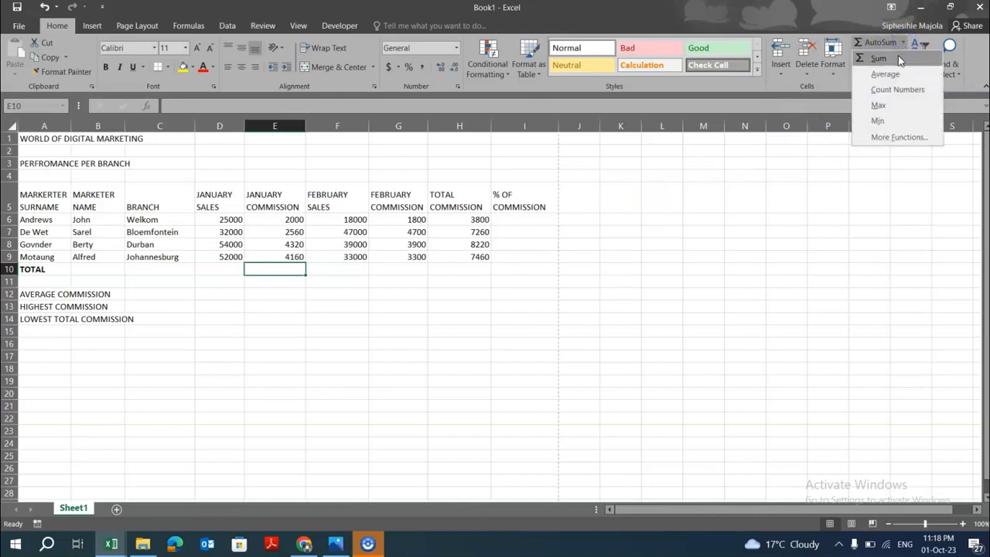
click(898, 54)
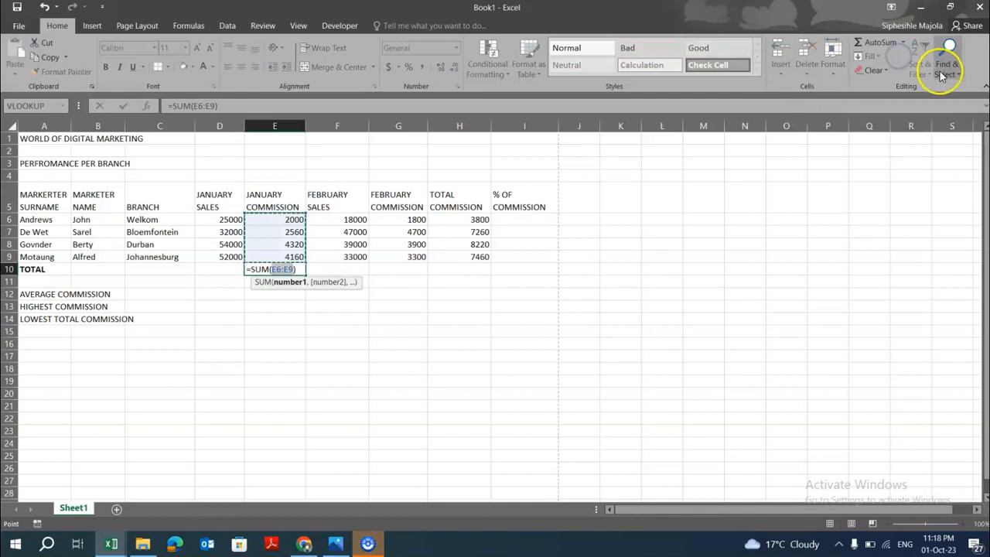
key(Return)
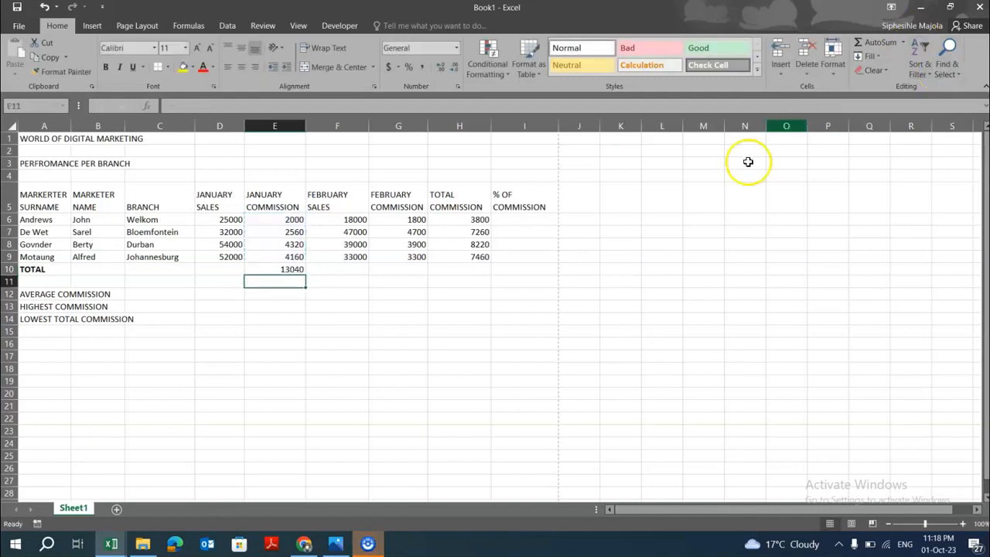
Total the February commission in G10 with AutoSum Sum over G6:G9.
click(396, 270)
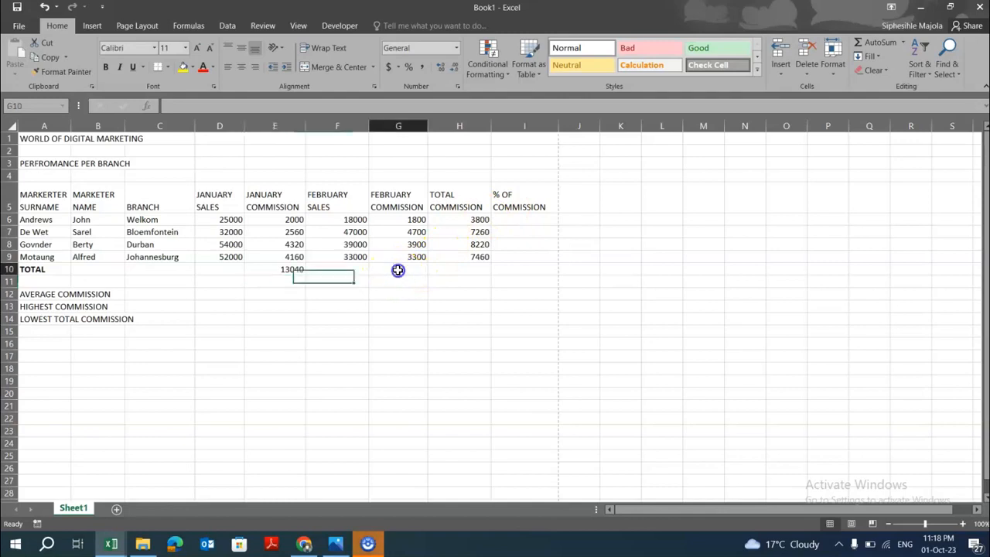
click(903, 43)
click(898, 57)
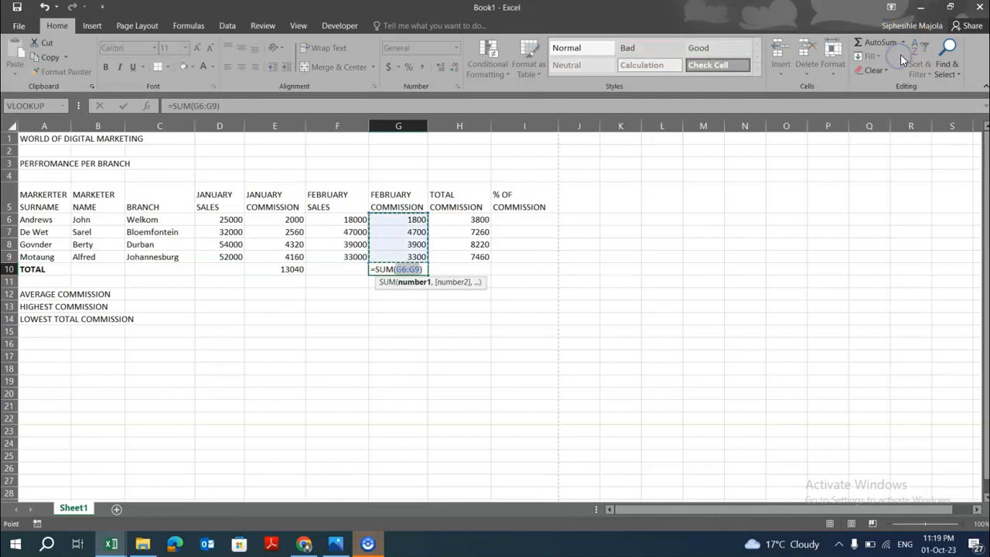
key(Return)
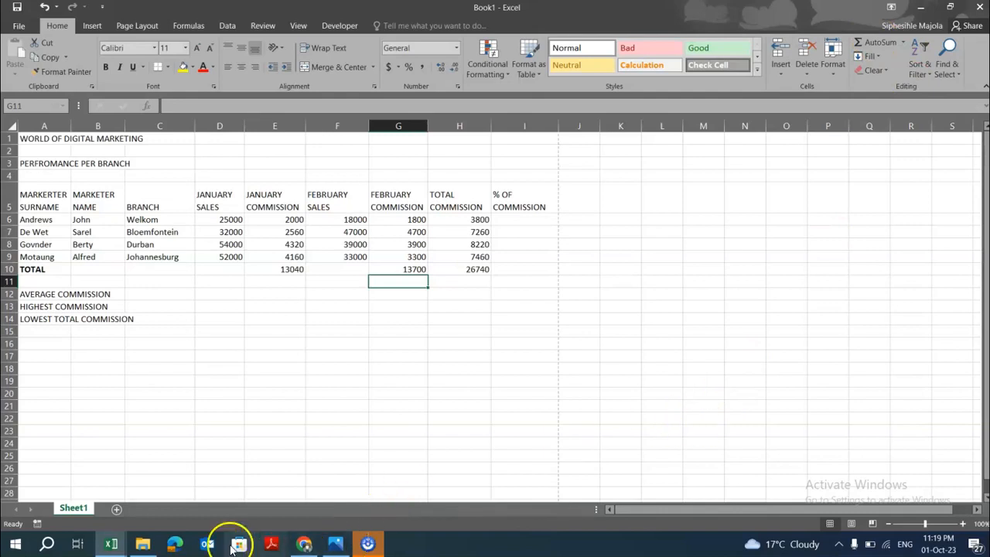
Consult the question paper again and inspect the total commission formula in H10.
click(304, 545)
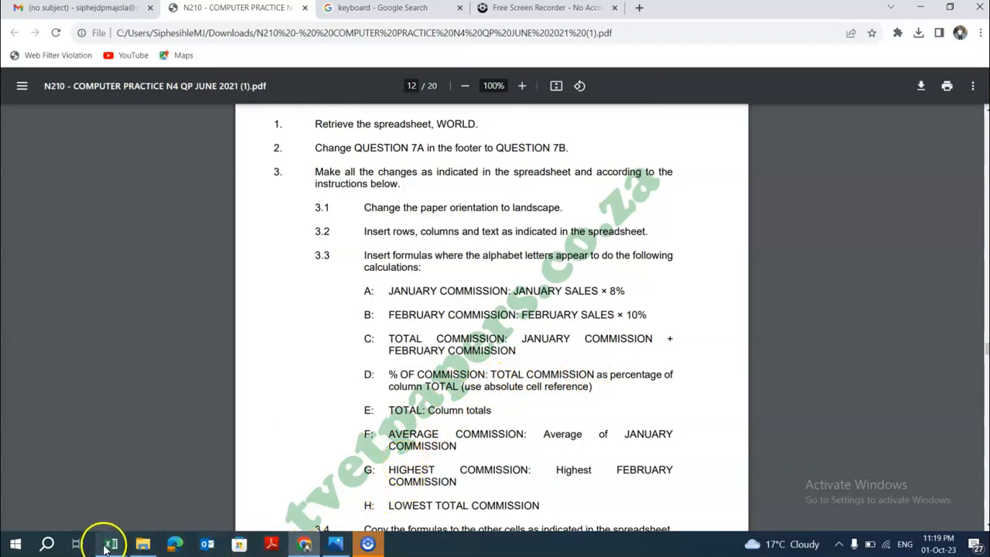
mouse_move(111, 544)
click(112, 495)
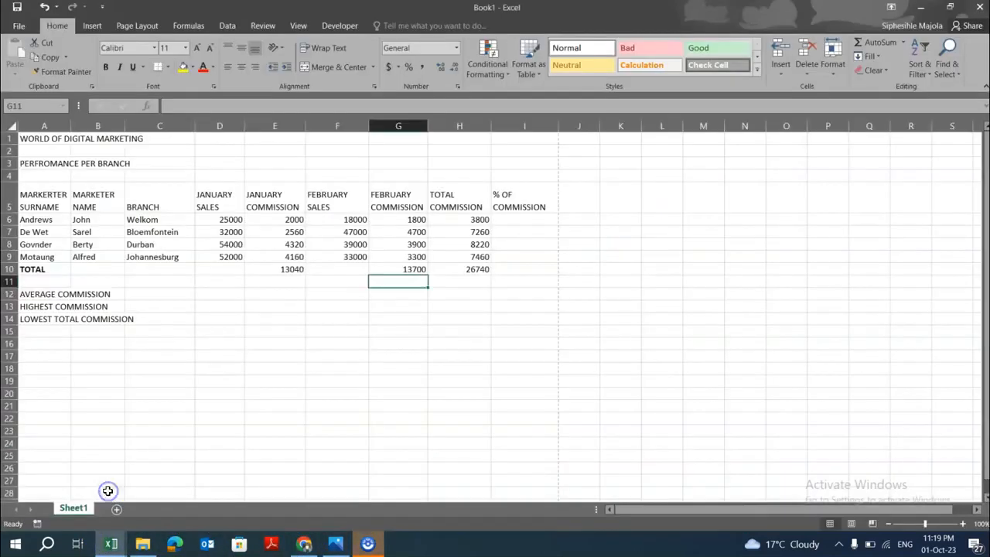
click(514, 221)
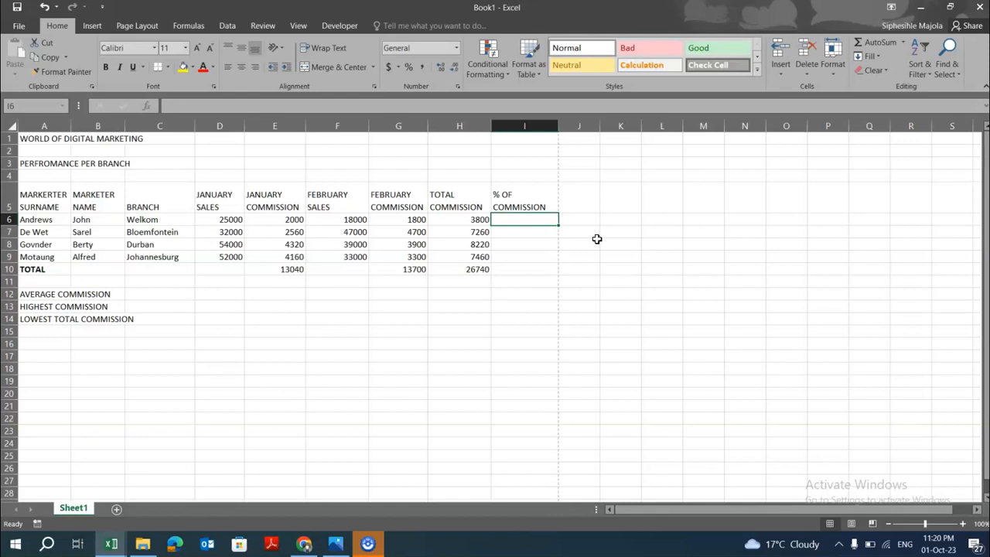
click(478, 269)
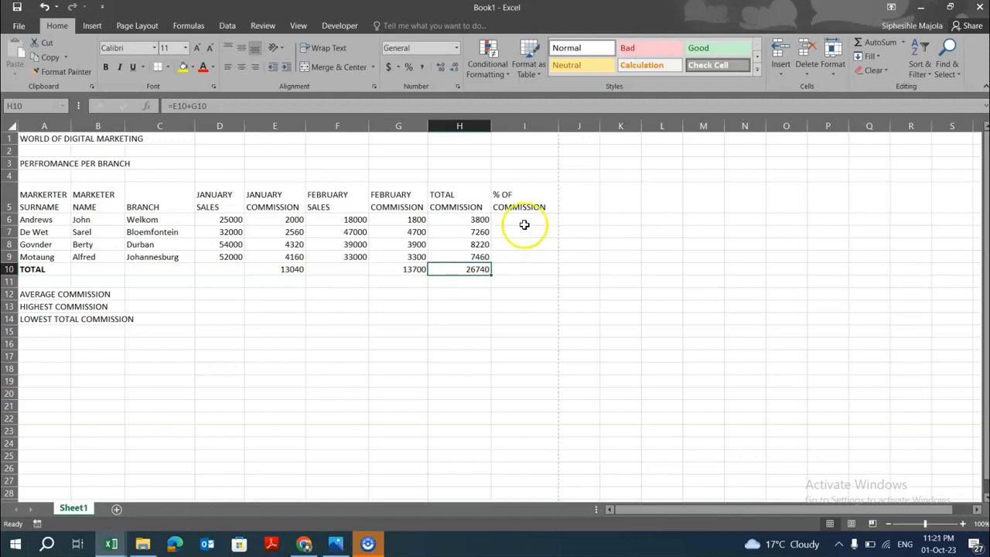
Enter the formula =H6/H10 in I6 for Andrews' percentage of the total commission.
click(524, 218)
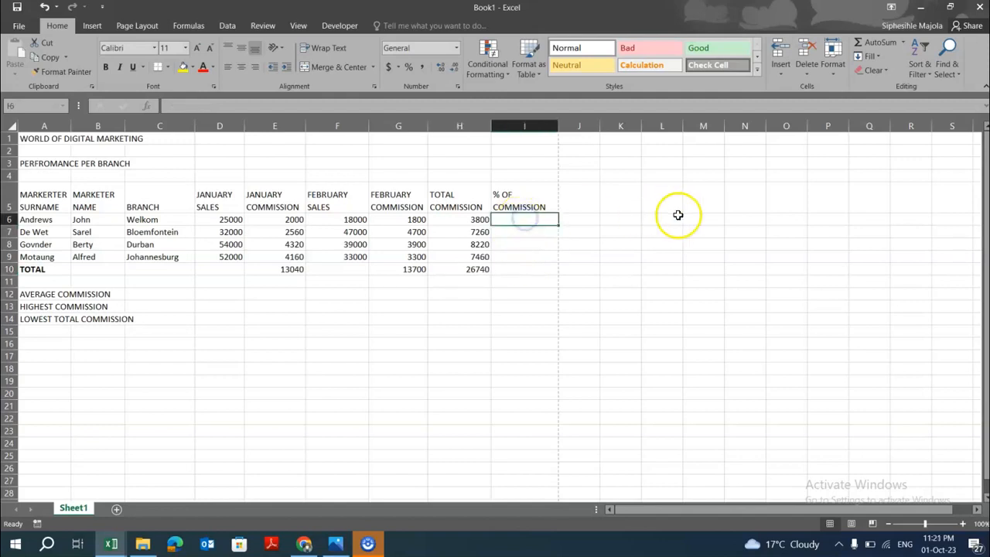
text(=)
click(475, 219)
text(/)
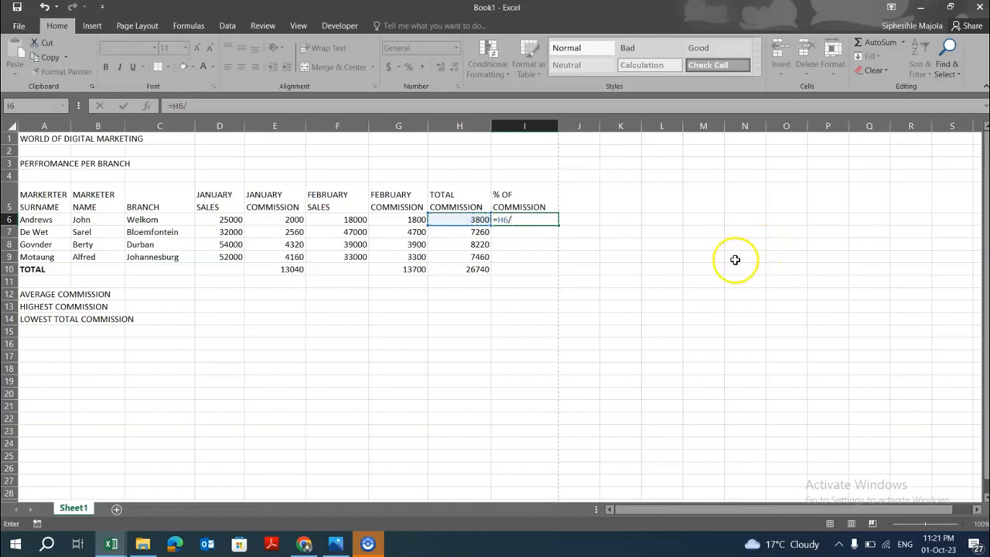
click(478, 270)
key(Return)
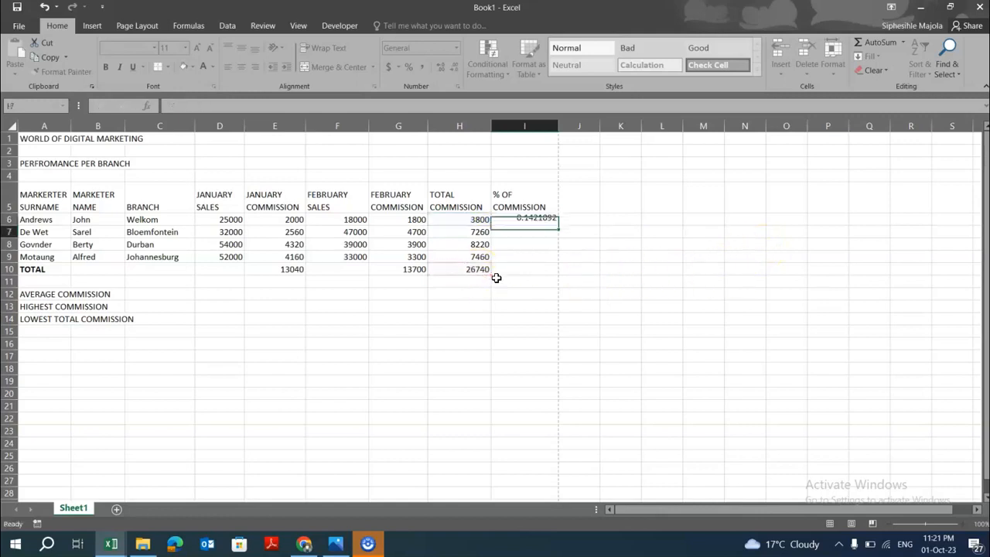
Format I6 as a percentage.
click(532, 221)
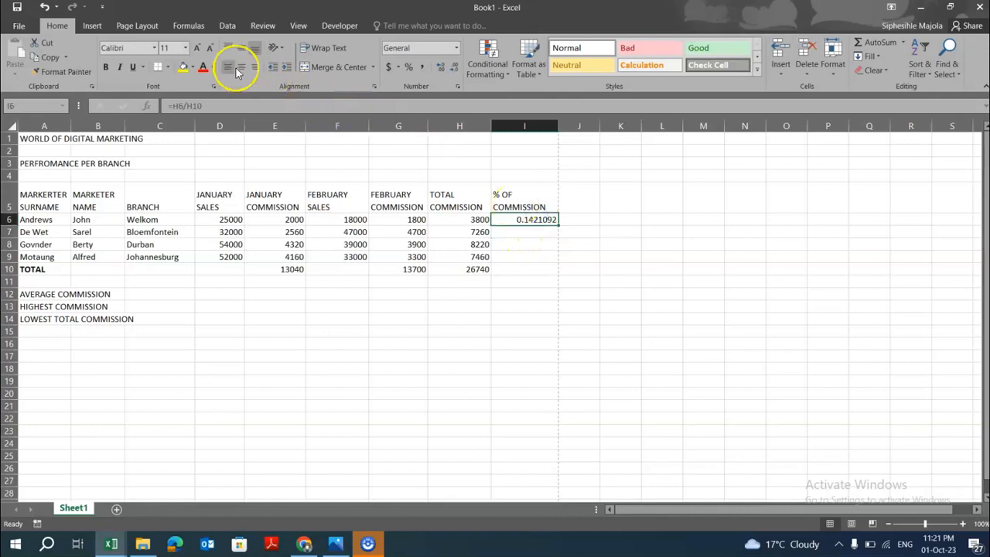
click(408, 67)
click(551, 318)
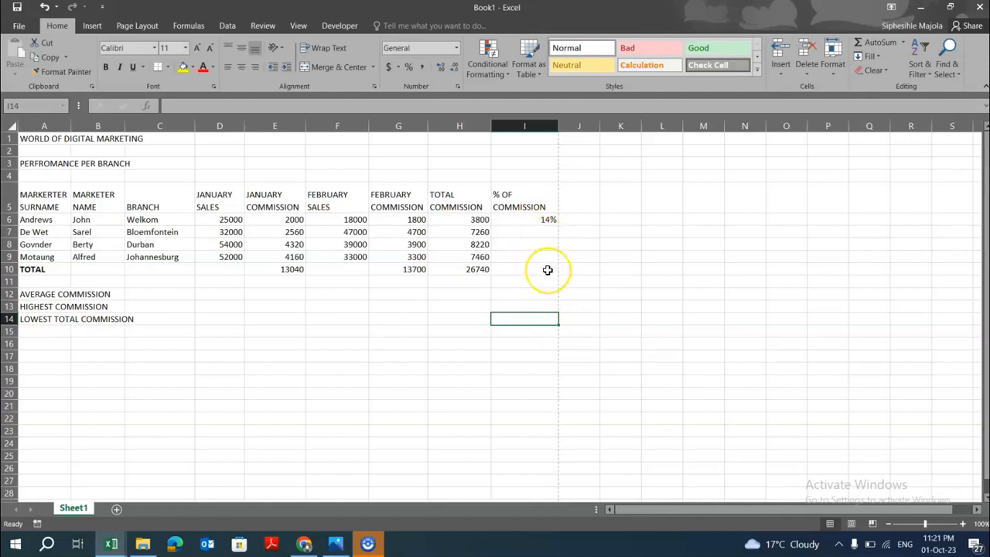
Copy the percentage formula from I6 down to I9.
click(538, 220)
drag(558, 225, 562, 263)
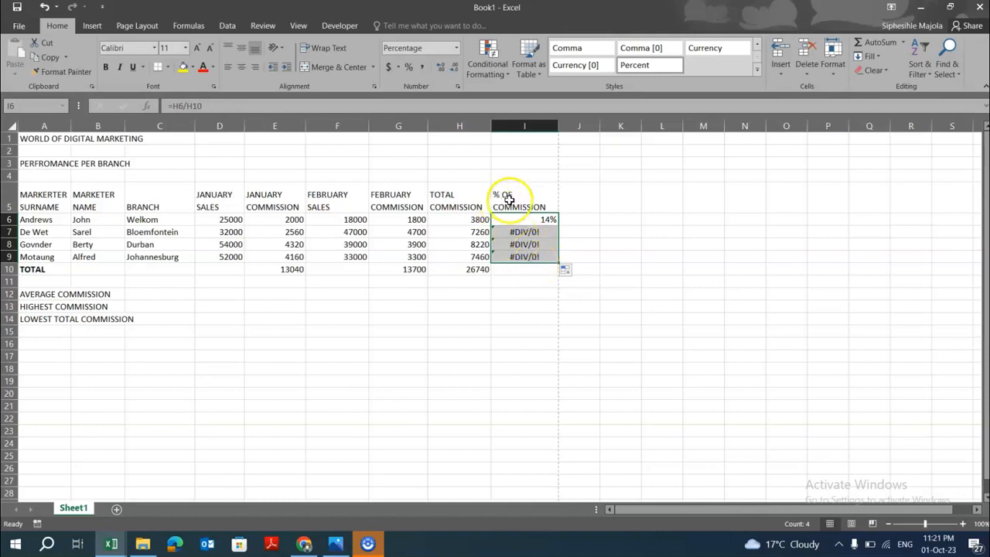
Inspect the copied percentage formulas in I6 to I9 and the cells they refer to.
click(529, 218)
double_click(529, 217)
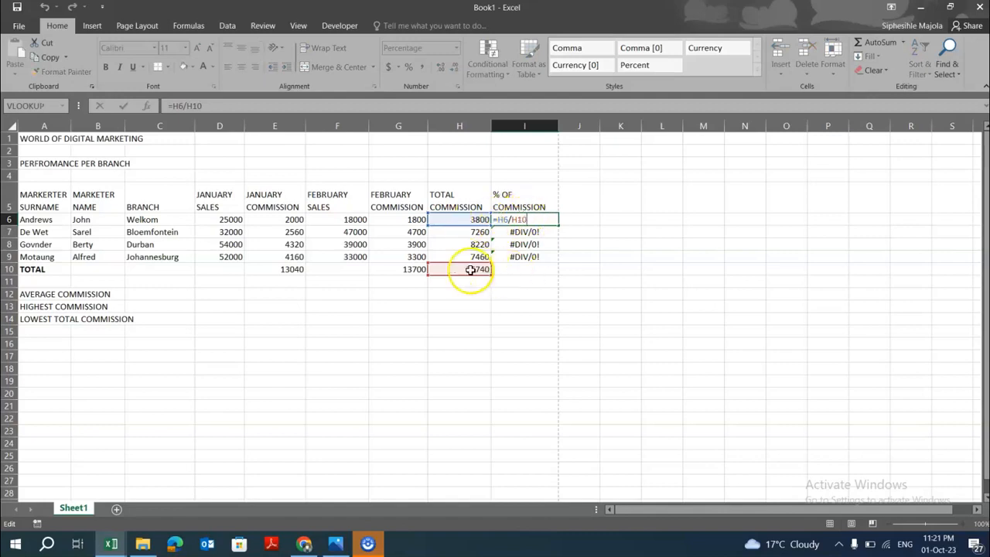
double_click(523, 232)
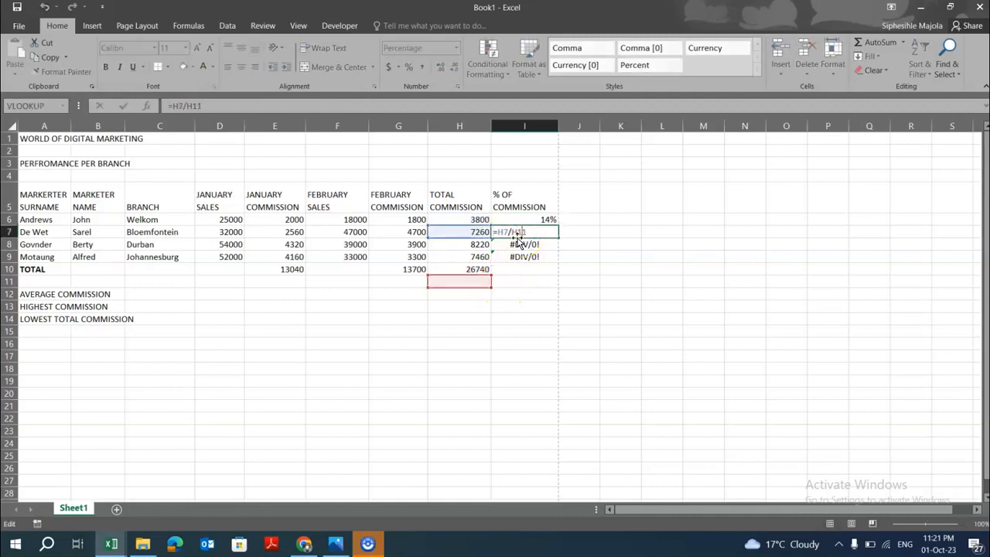
click(520, 232)
key(Return)
double_click(516, 246)
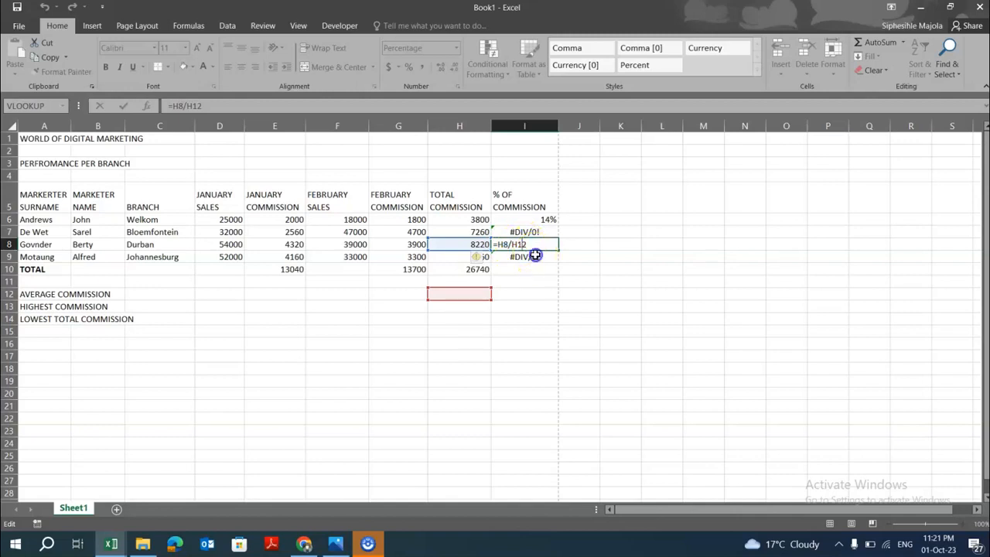
key(Return)
double_click(526, 258)
double_click(521, 263)
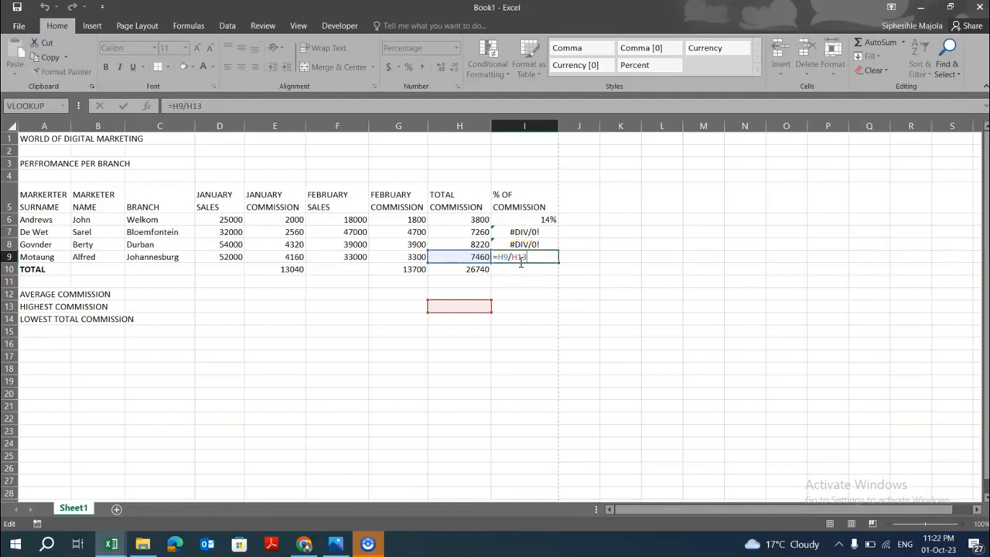
double_click(533, 220)
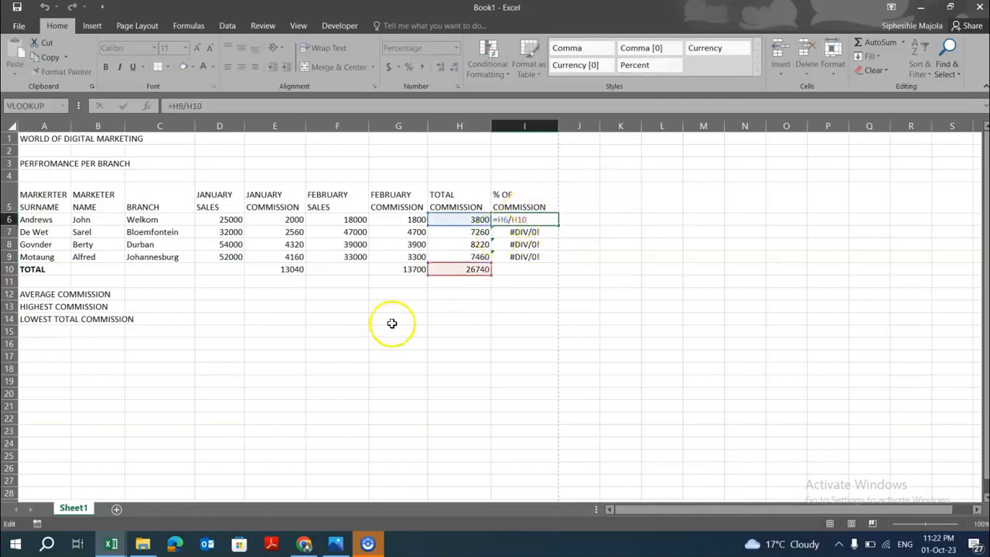
double_click(525, 232)
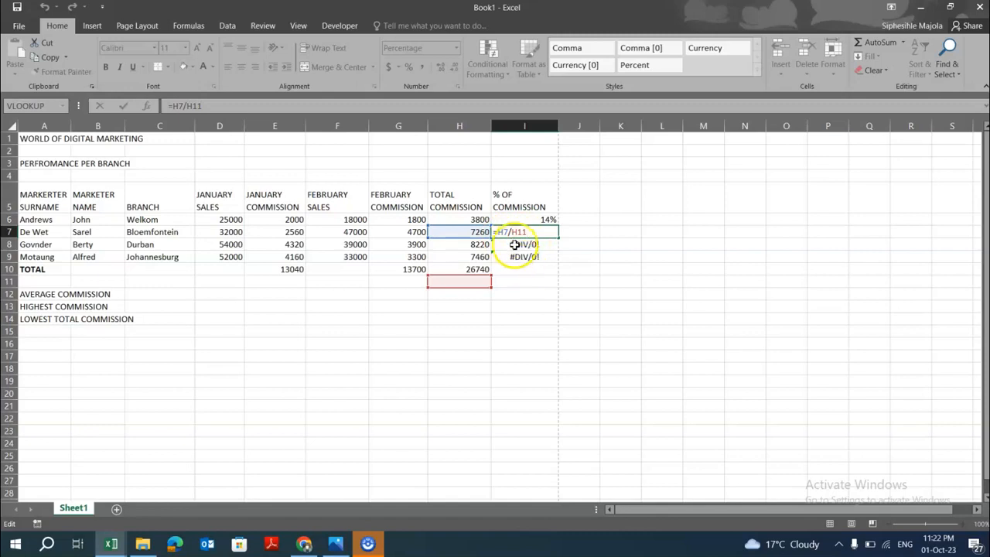
double_click(514, 244)
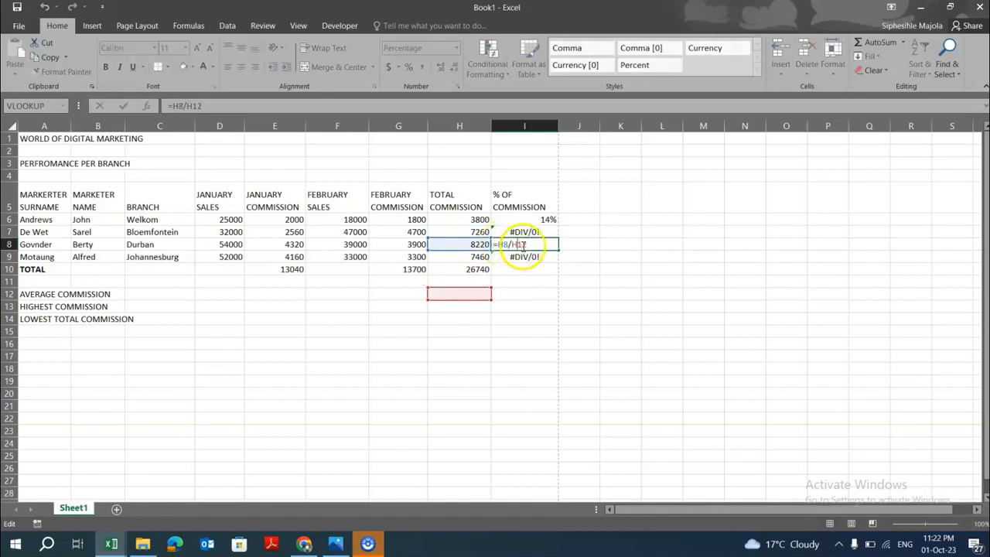
click(520, 256)
double_click(521, 256)
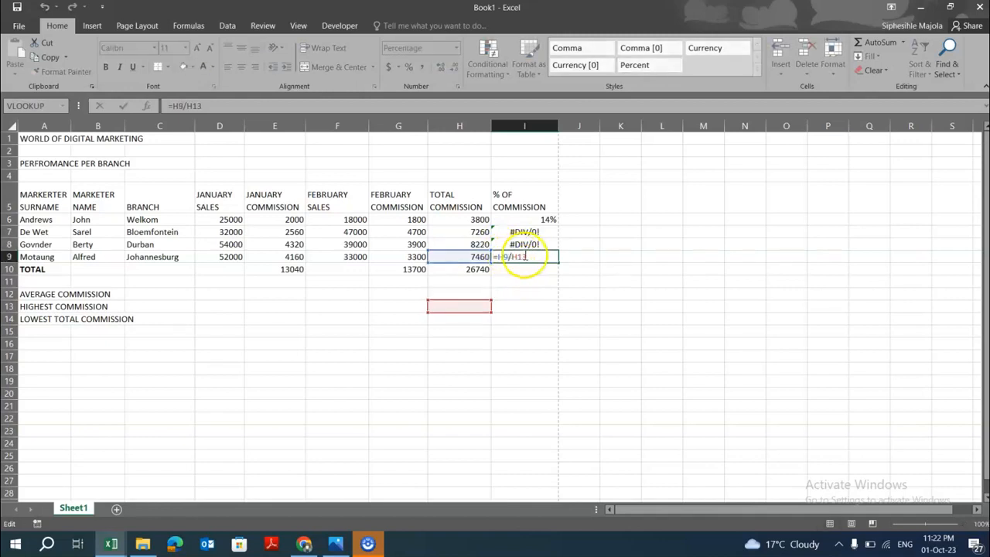
click(530, 276)
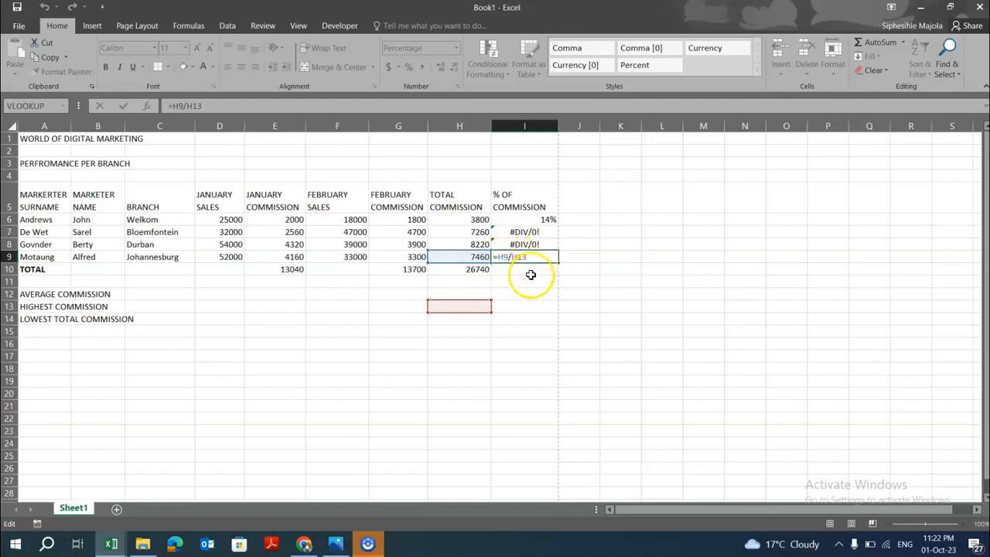
Change the formula in I6 to =H6/$H$10 so the total commission reference is absolute.
double_click(546, 220)
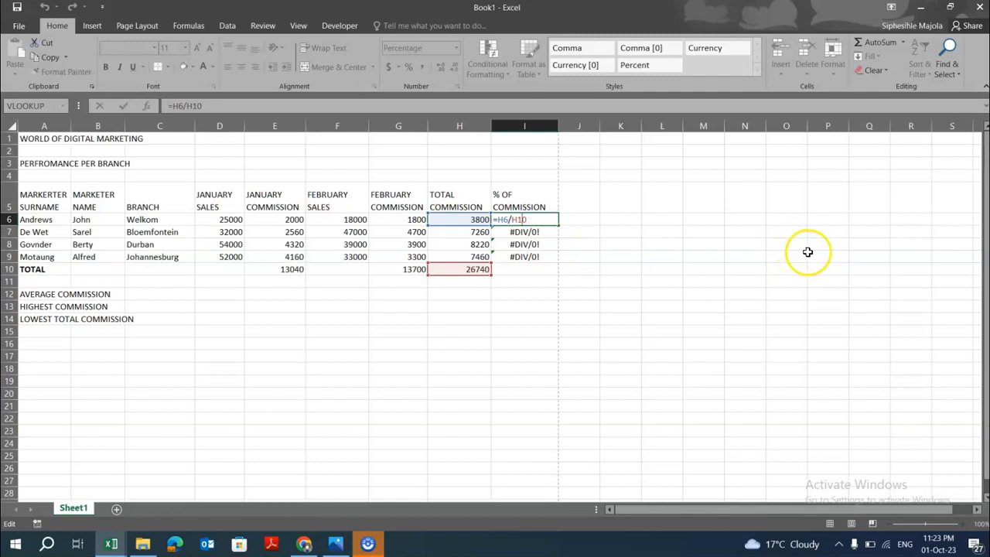
key(XF86MonBrightnessUp)
key(F4)
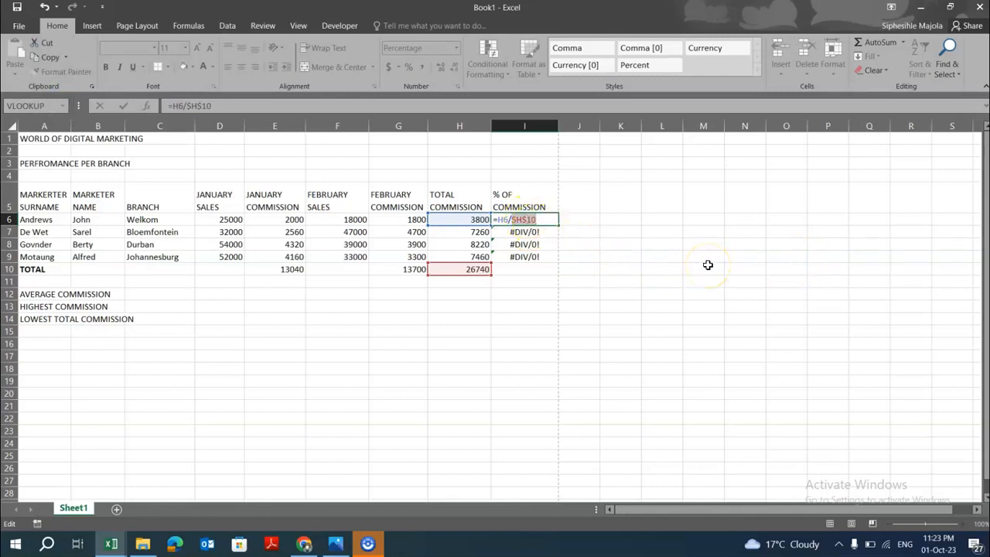
key(Return)
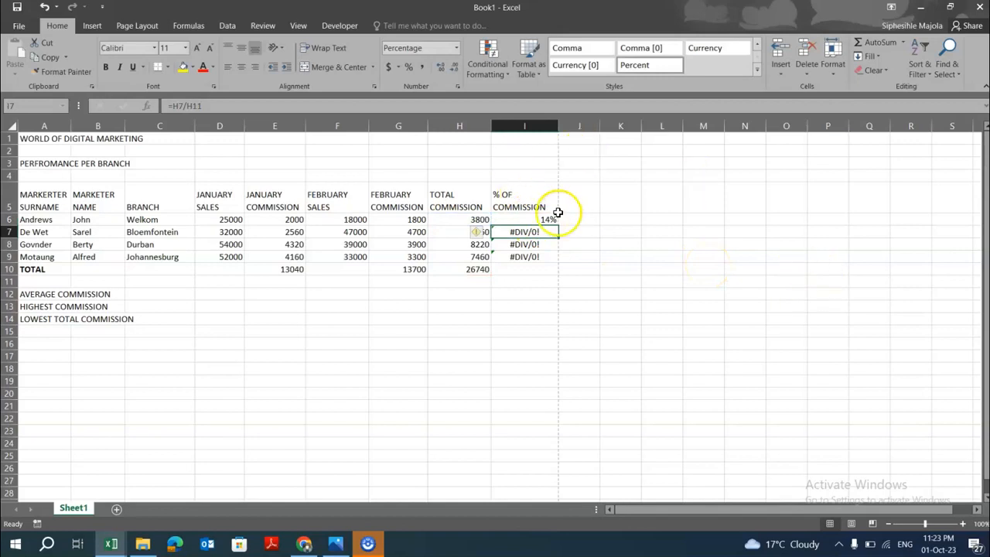
Copy the corrected percentage formula from I6 down to I9.
click(549, 217)
drag(557, 225, 560, 261)
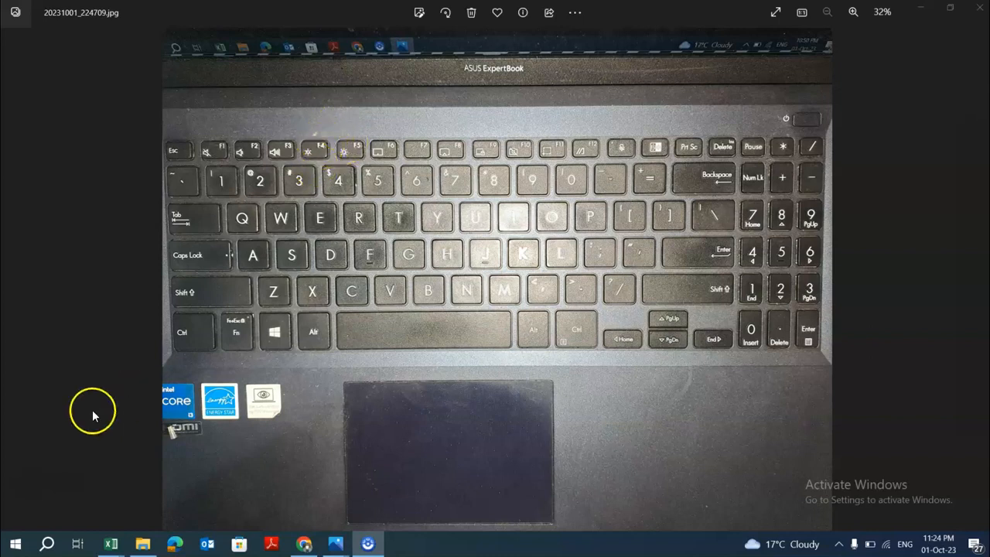
Total the percentage of commission column in I10 with AutoSum Sum.
click(532, 269)
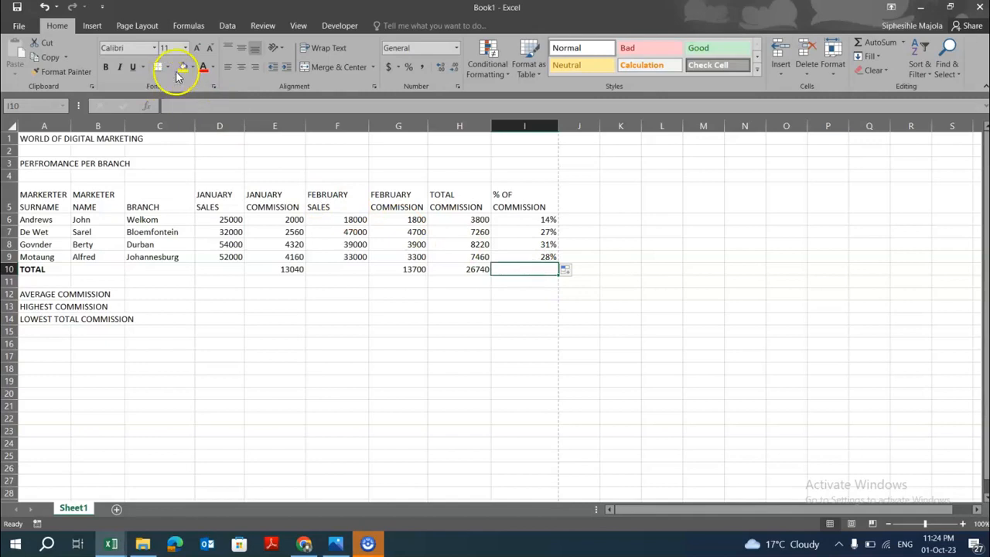
click(901, 44)
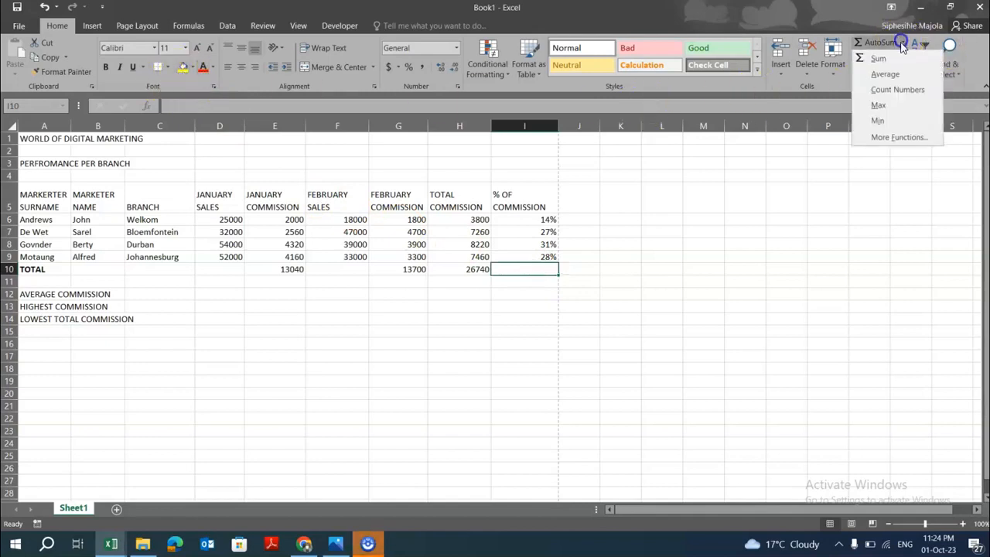
click(891, 54)
key(Return)
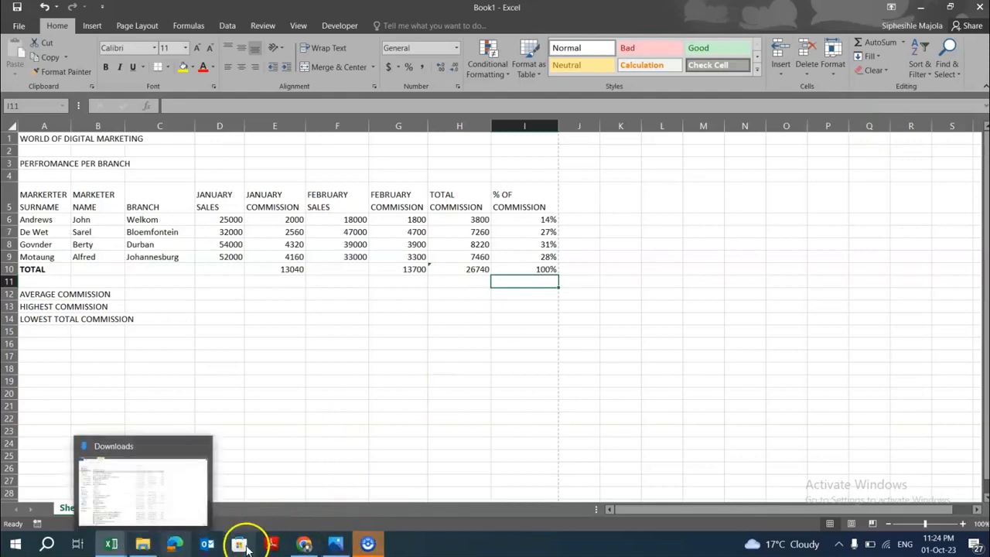
Review the question paper's formula instructions and spreadsheet layout, then return to the workbook.
click(304, 545)
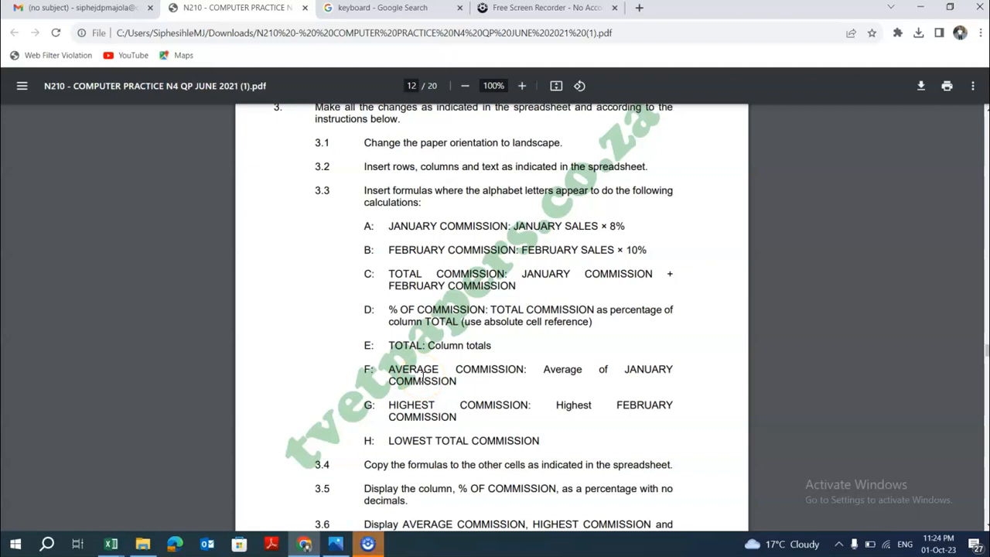
scroll(422, 376, down, 15)
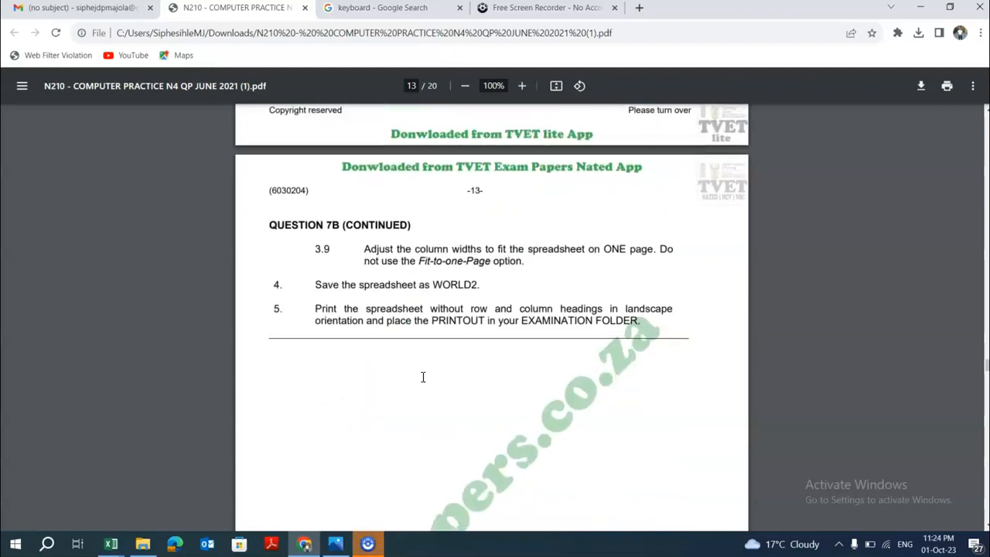
scroll(423, 377, down, 3)
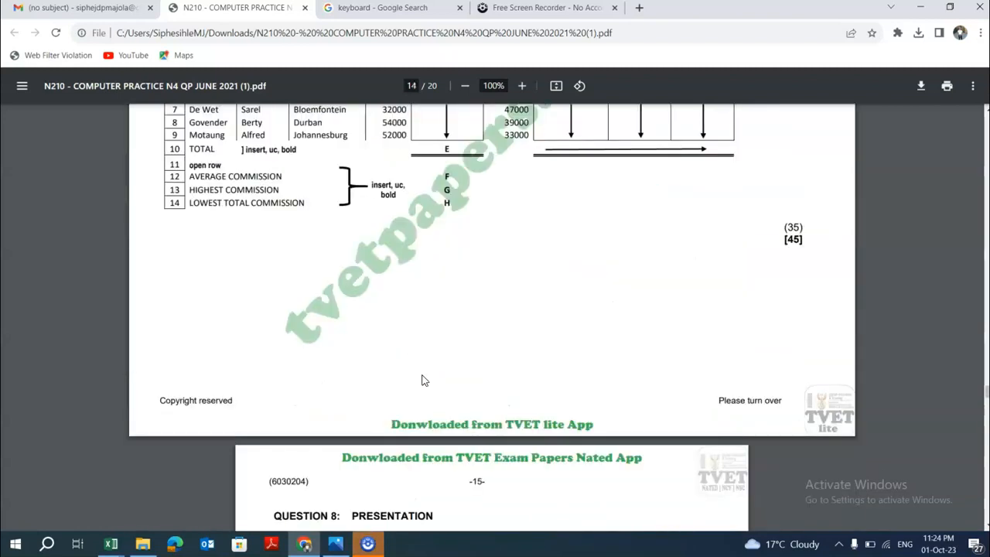
scroll(421, 381, up, 2)
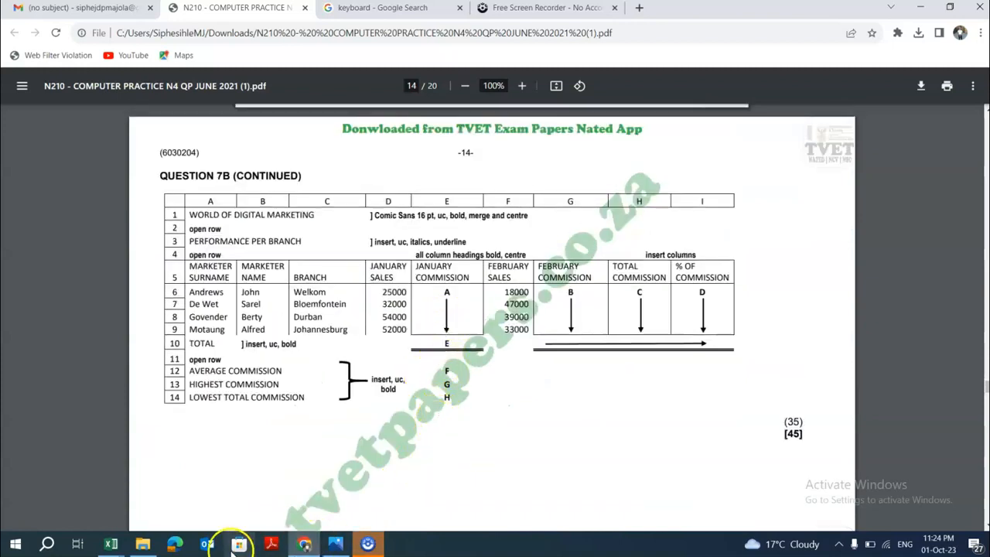
mouse_move(111, 543)
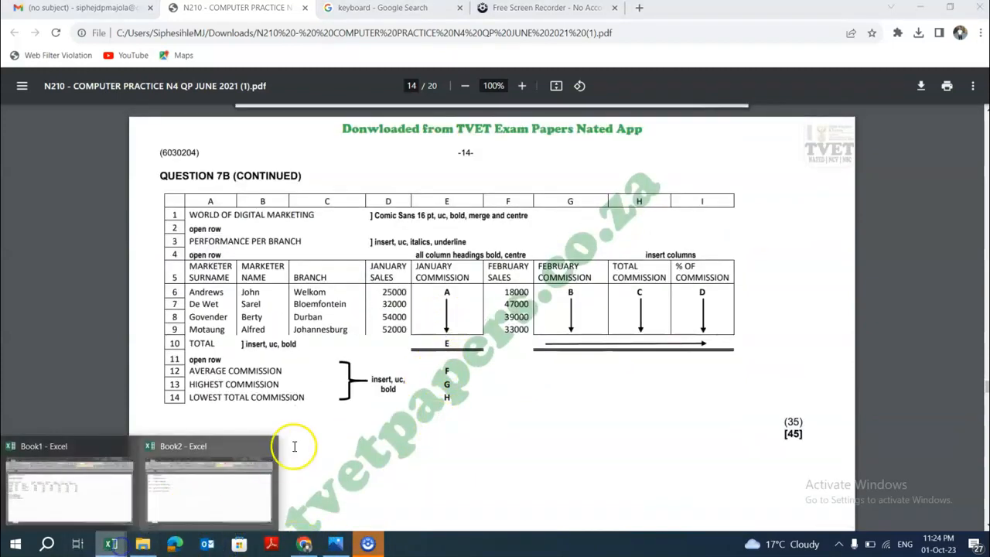
click(93, 482)
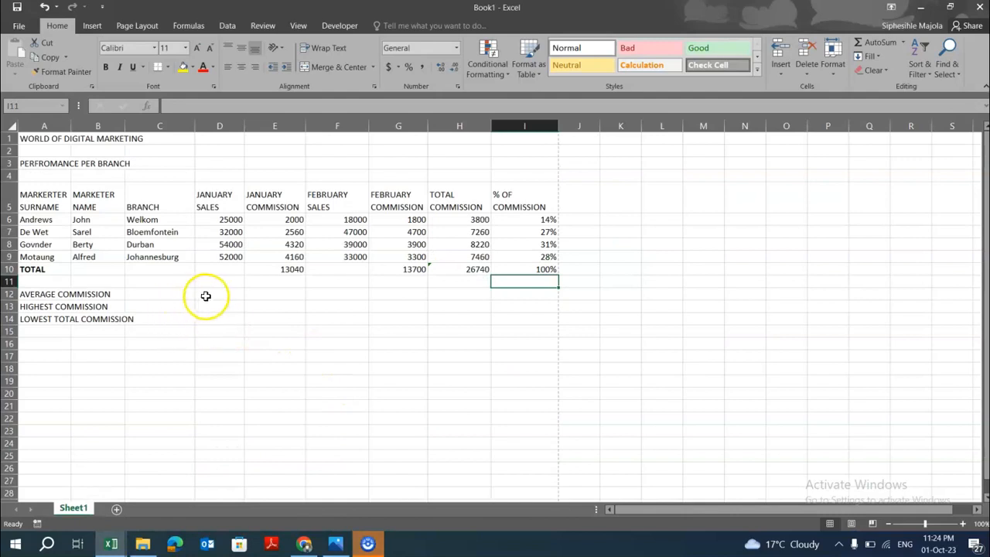
Calculate the average January commission in E12 with AutoSum Average over E6:E9.
click(273, 296)
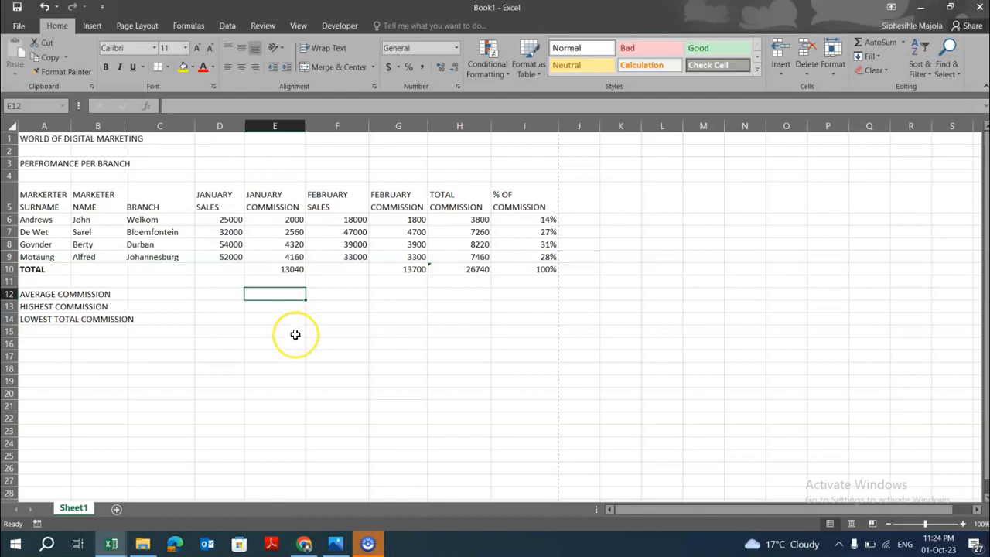
click(903, 42)
click(886, 74)
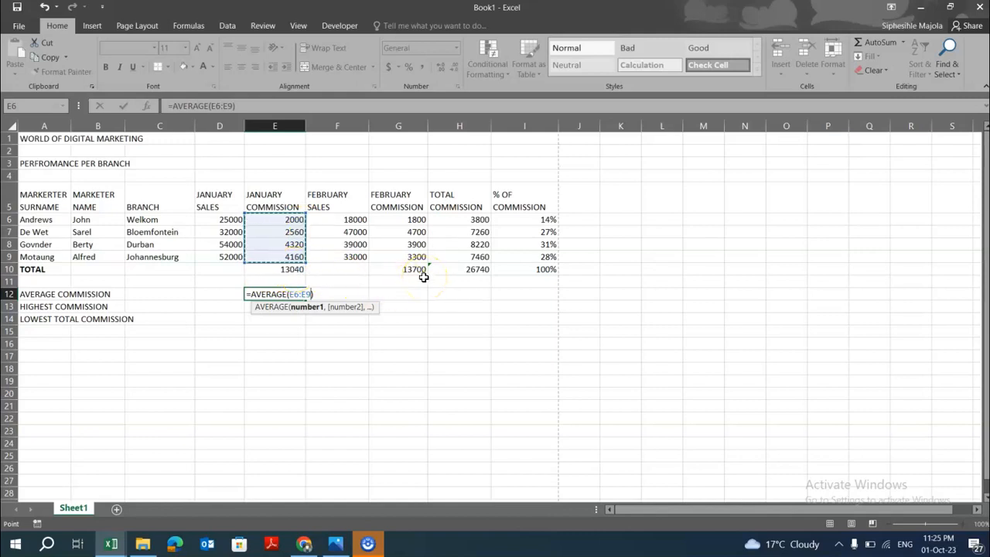
key(Return)
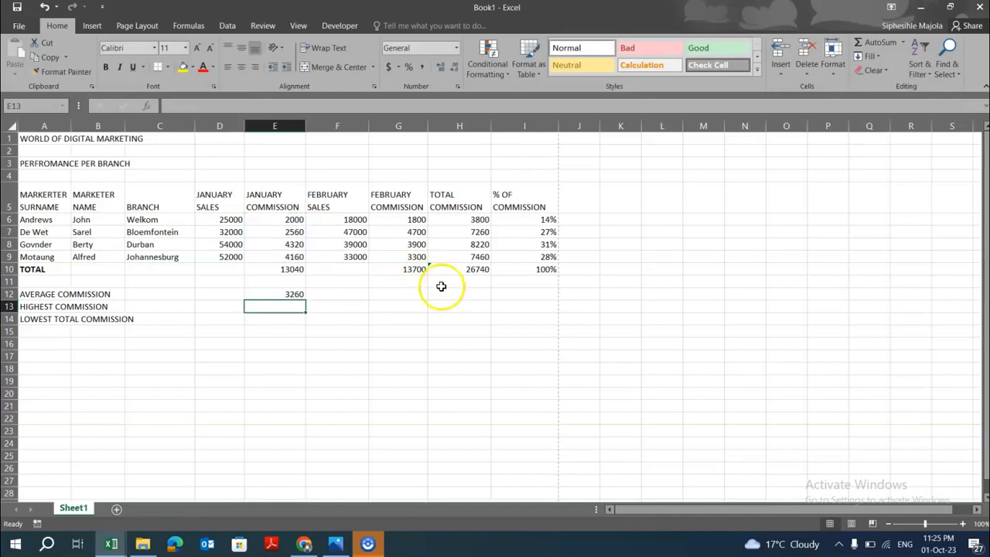
Consult the question paper's instructions for the highest and lowest commission rows.
click(322, 545)
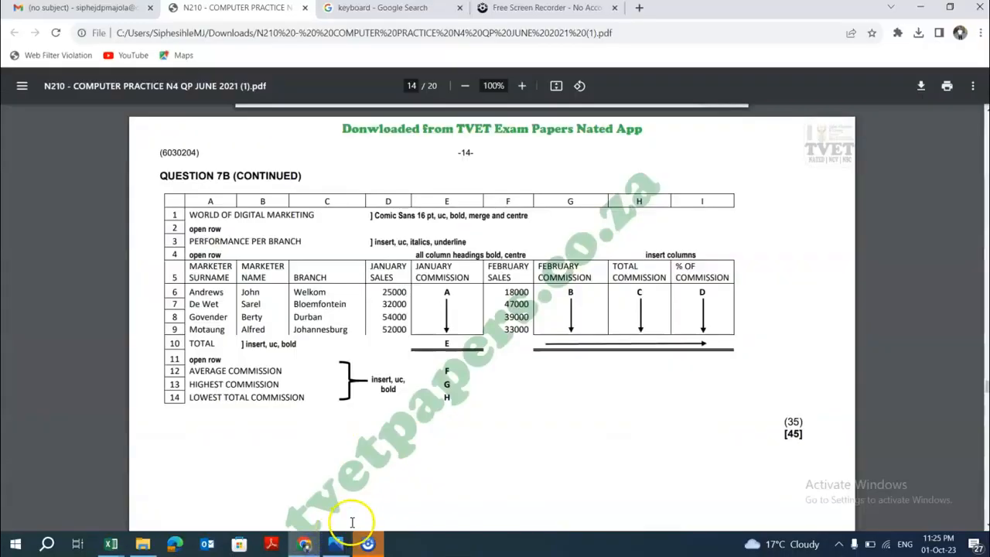
scroll(468, 375, up, 5)
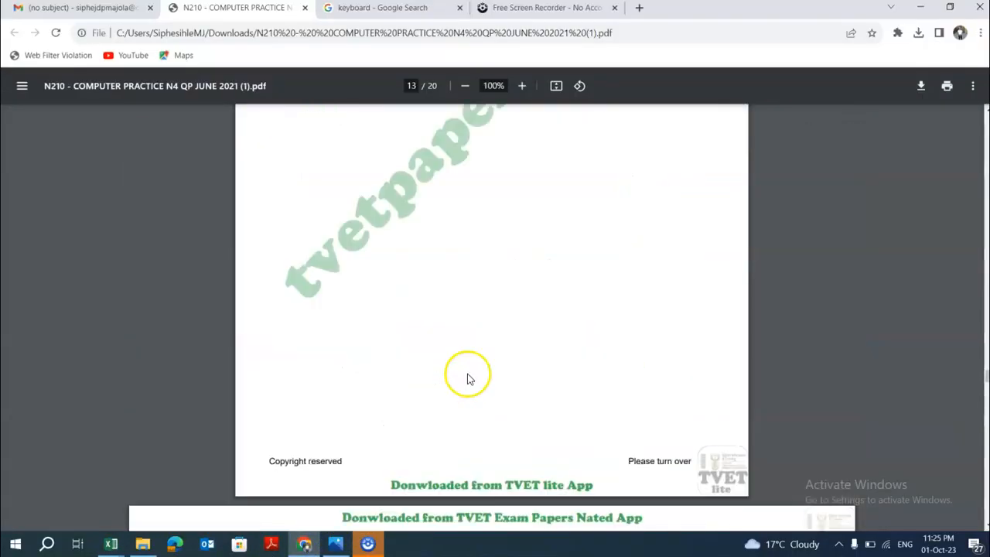
scroll(469, 376, down, 3)
scroll(470, 378, up, 7)
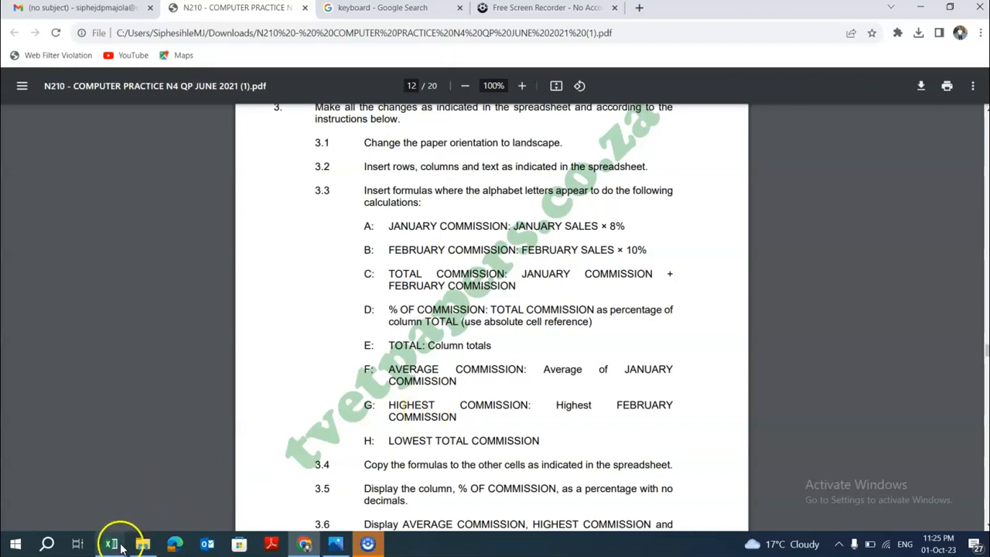
mouse_move(112, 541)
click(127, 504)
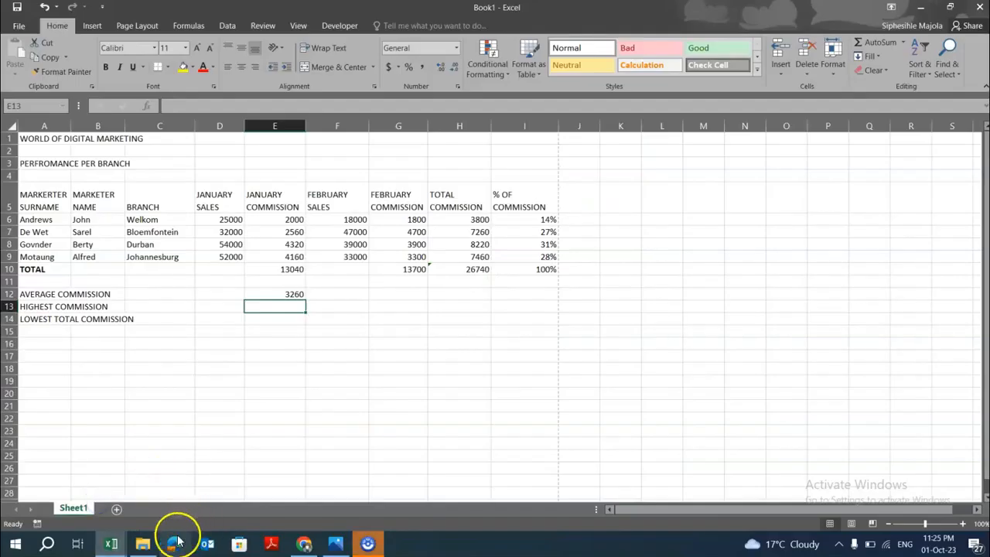
Check the MAX entry on the function reference sheet in Book2, then return to Book1.
mouse_move(133, 523)
click(157, 491)
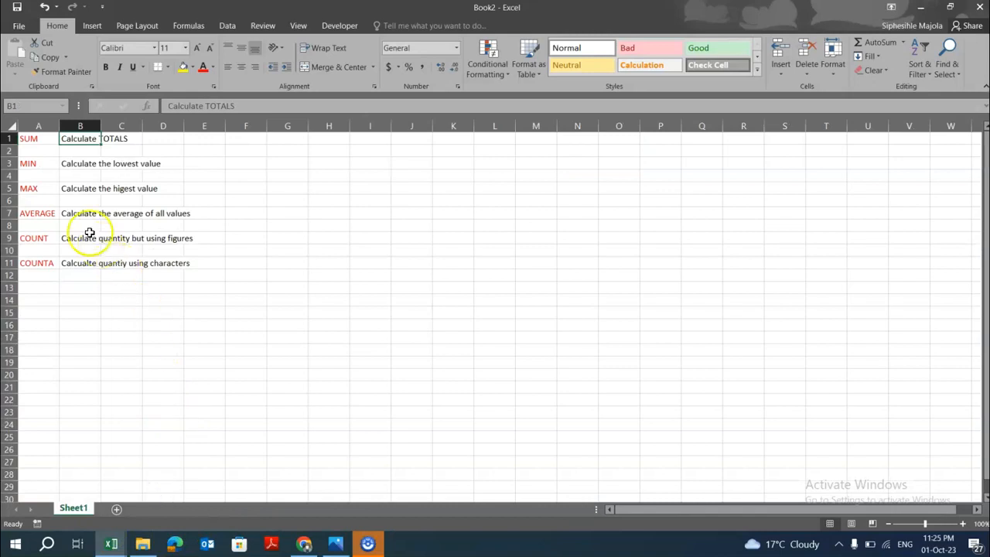
click(77, 189)
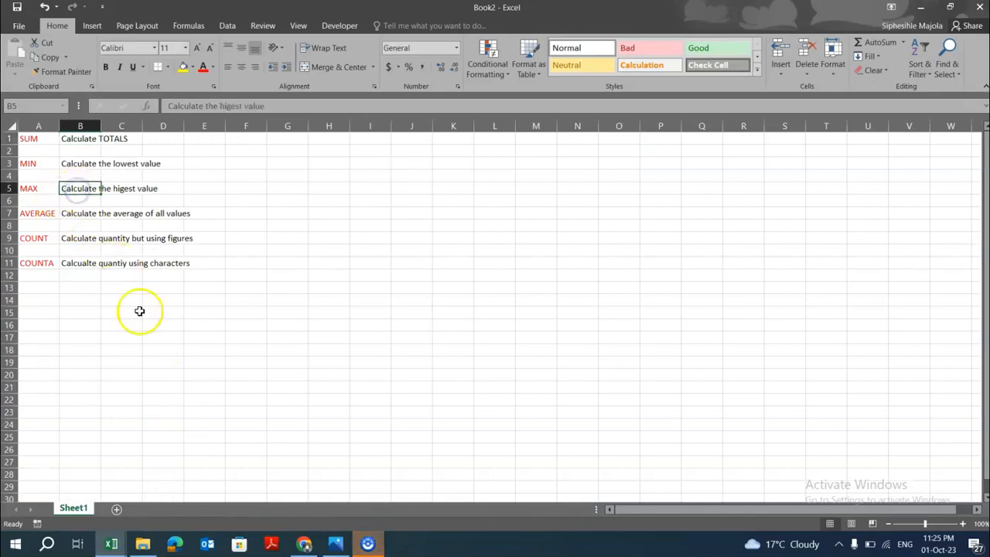
mouse_move(116, 537)
click(106, 495)
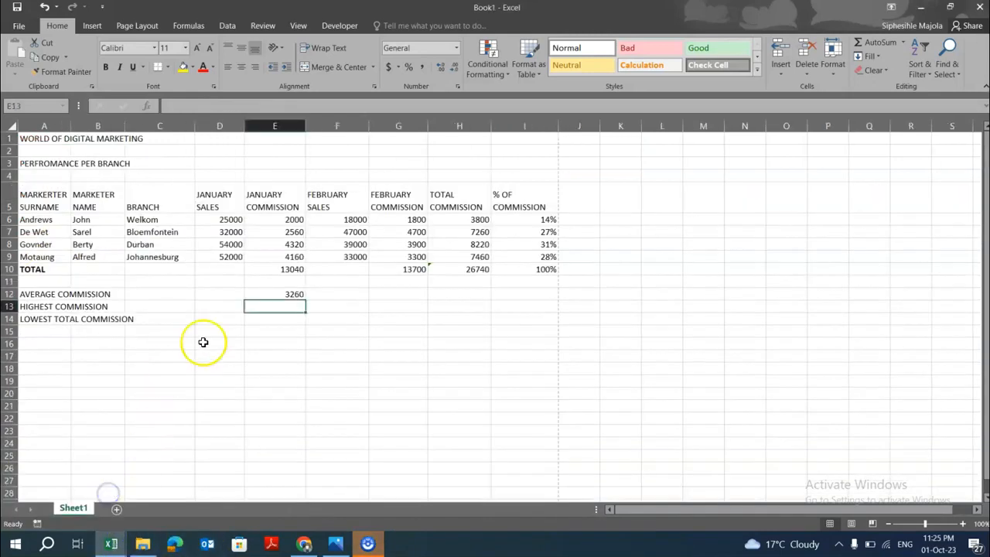
Calculate the highest February commission in E13 with AutoSum Max over G6:G9.
click(903, 43)
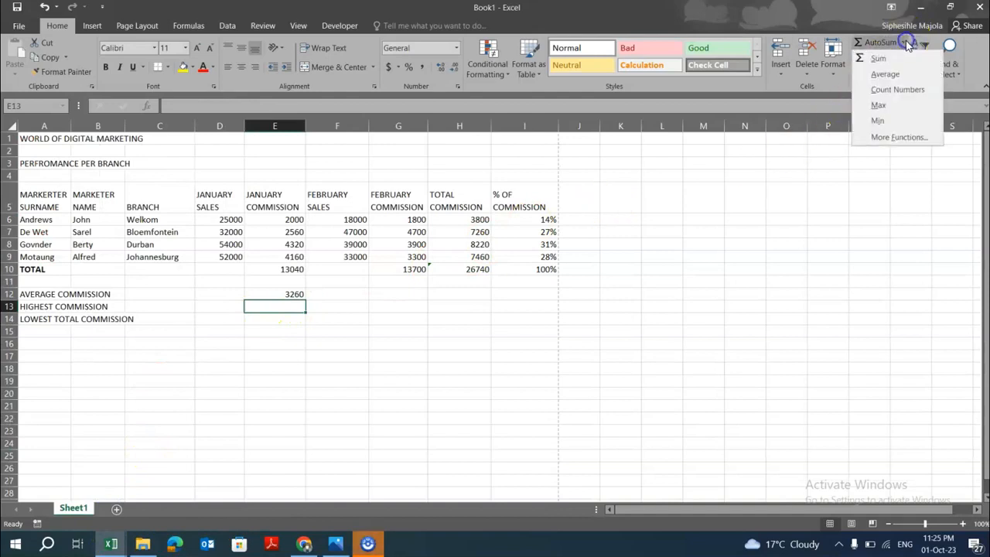
click(896, 107)
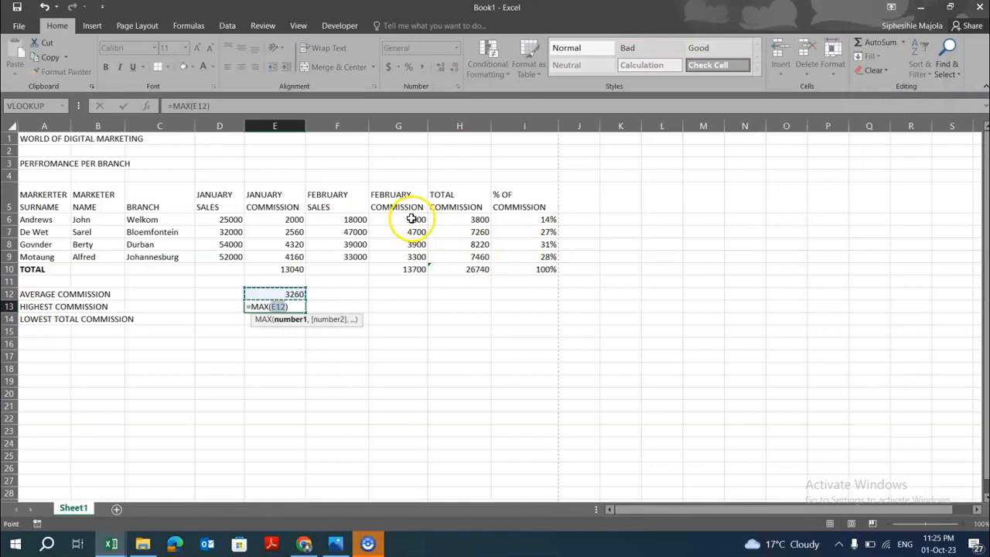
drag(412, 219, 418, 257)
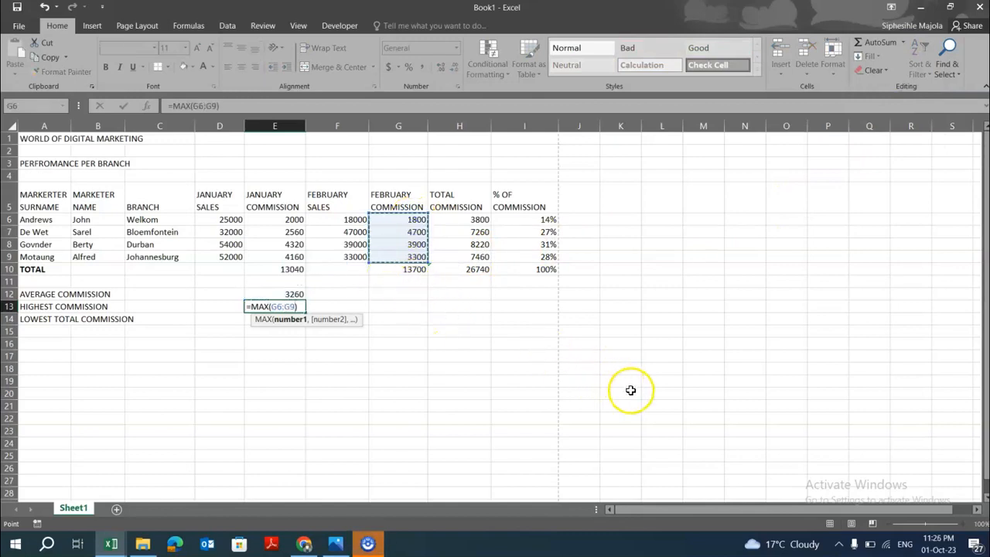
key(Return)
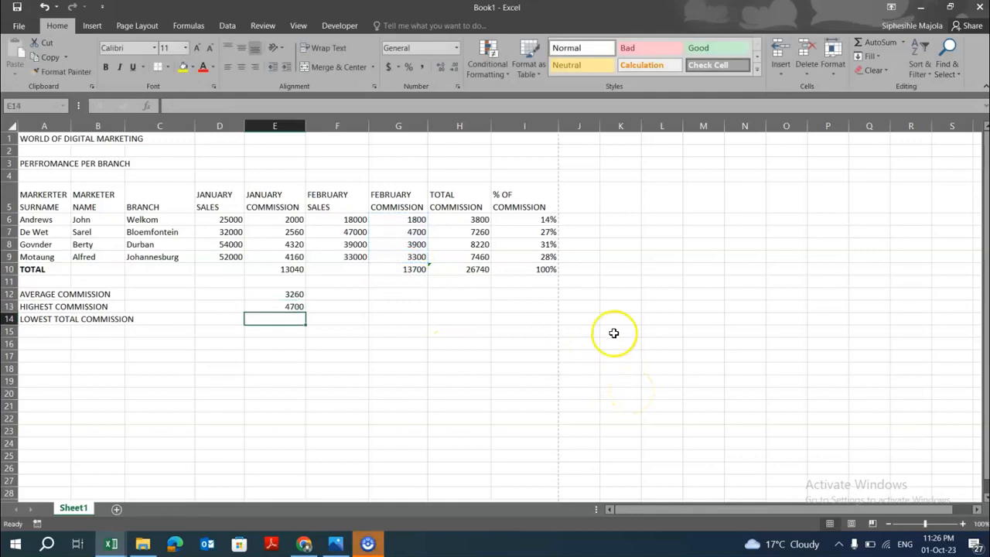
Consult the question paper's layout for the lowest total commission row, then return to the workbook.
click(293, 319)
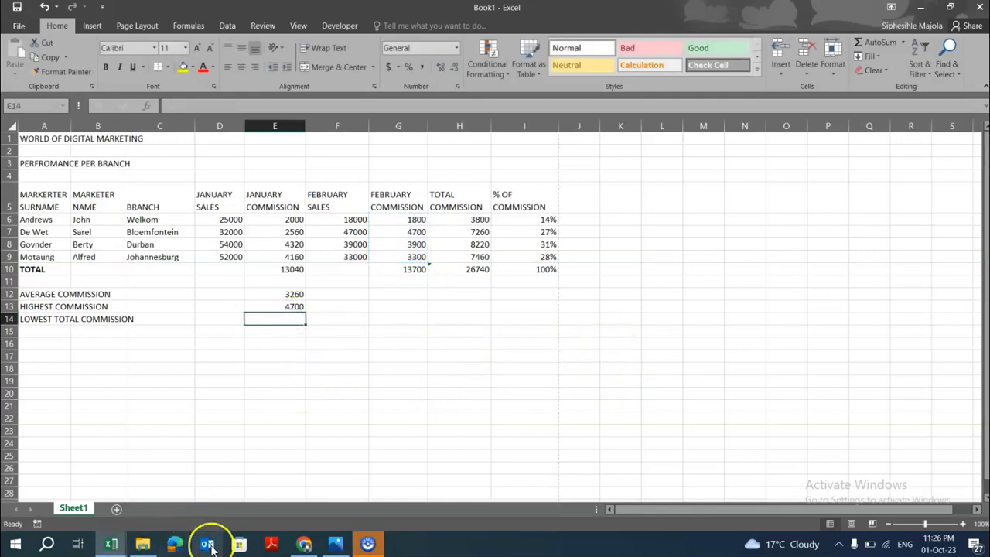
click(304, 540)
scroll(445, 361, down, 1)
scroll(422, 386, down, 3)
scroll(422, 389, down, 15)
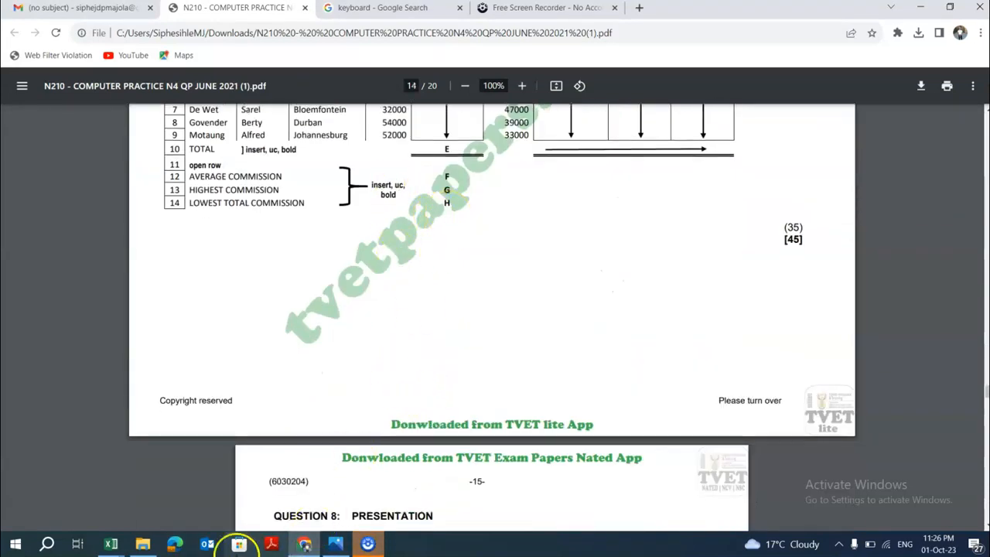
click(111, 544)
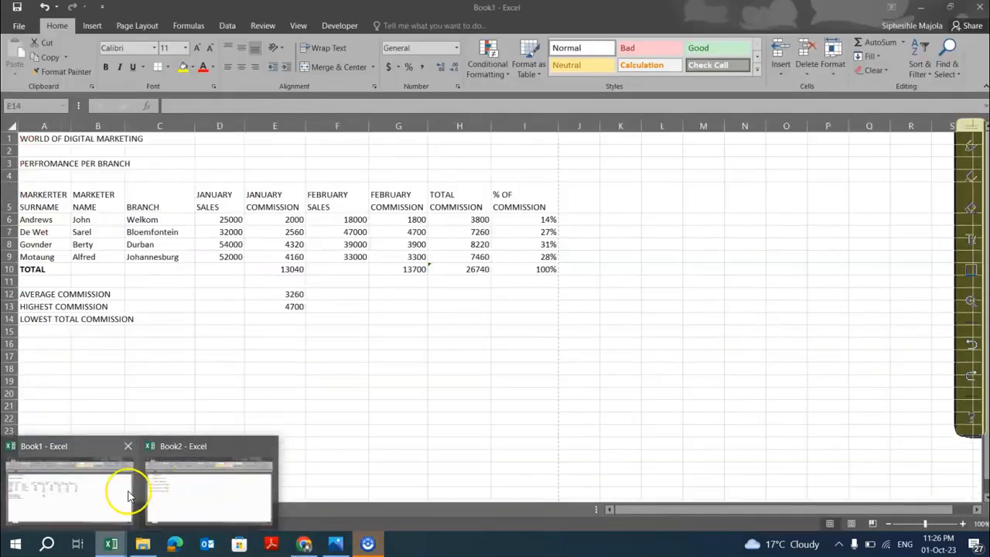
click(122, 490)
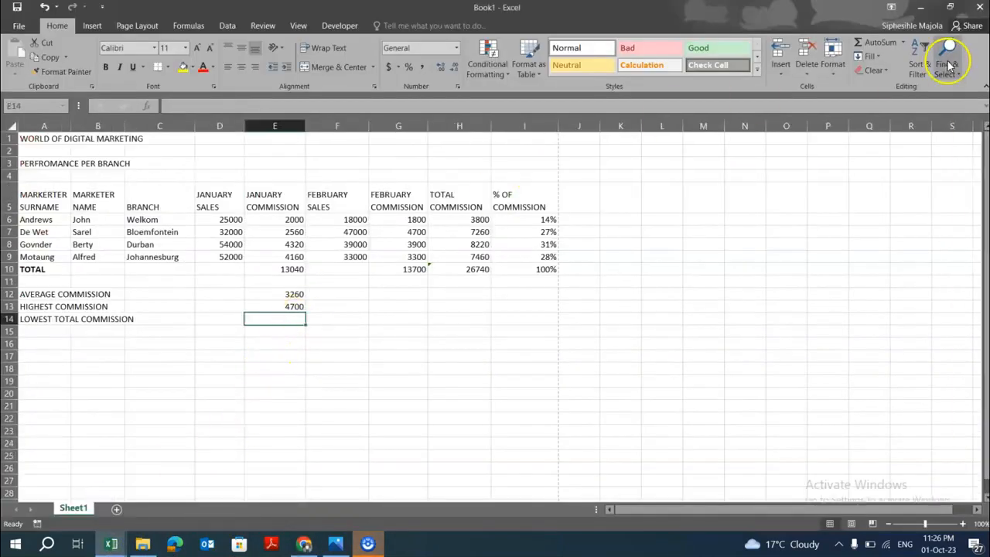
Calculate the lowest total commission in E14 with AutoSum Min over H6:H9.
click(902, 43)
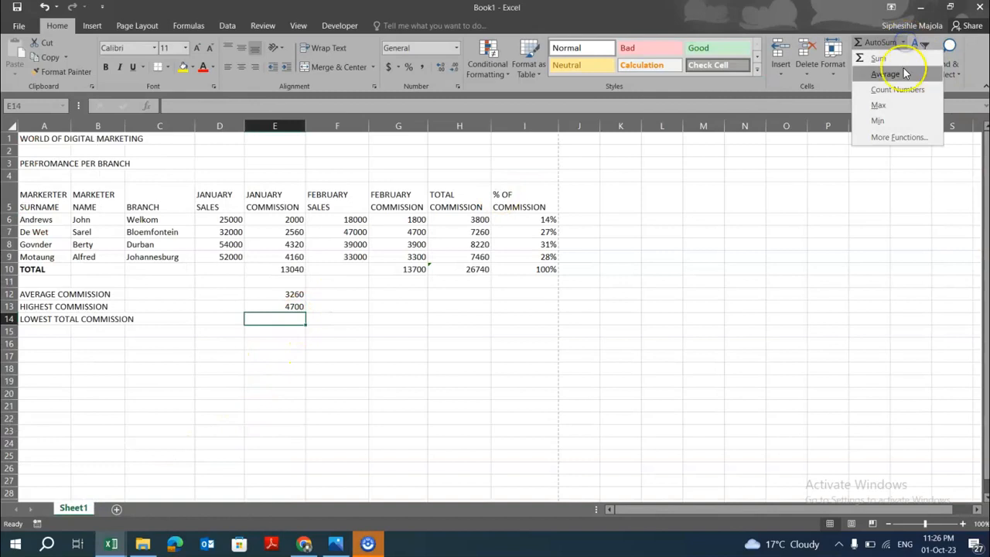
click(880, 120)
drag(478, 219, 474, 260)
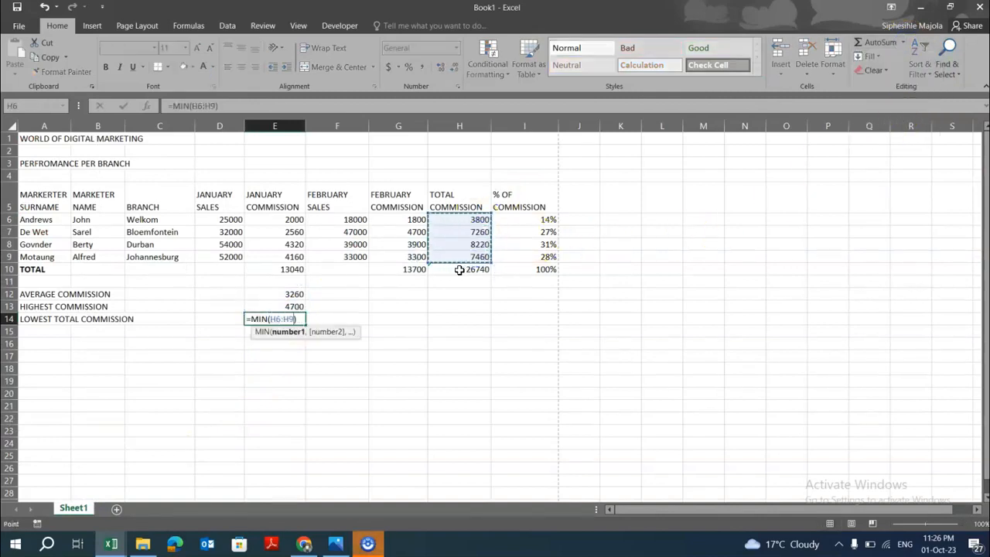
key(Return)
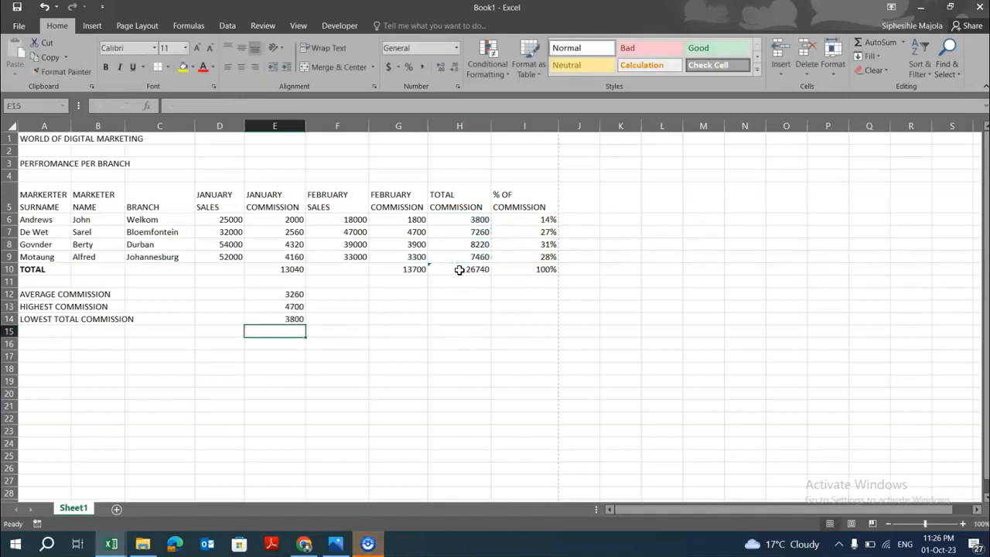
Review the question paper's number formatting instructions for percentages, integers and currency against the workbook cells.
click(303, 544)
scroll(376, 427, up, 15)
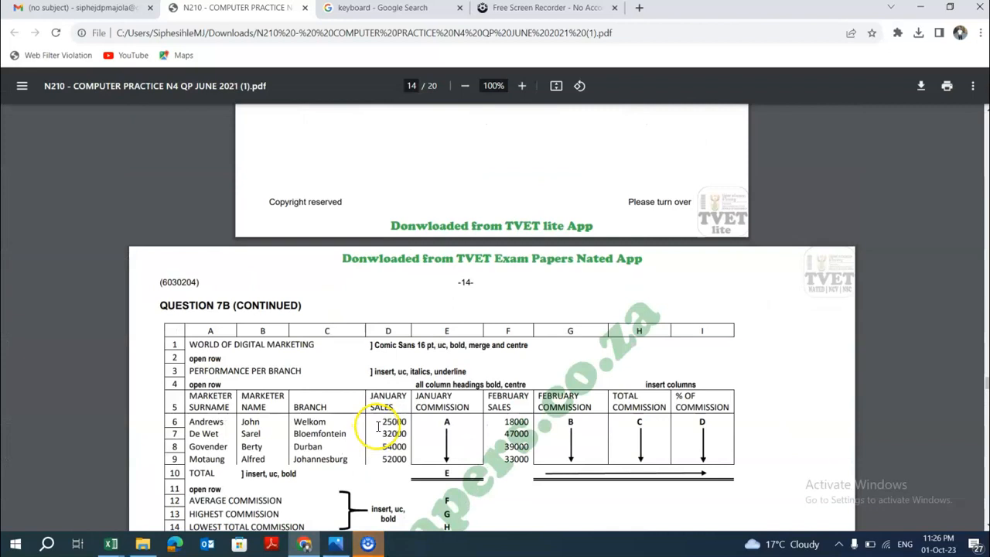
scroll(377, 428, up, 4)
scroll(377, 427, down, 2)
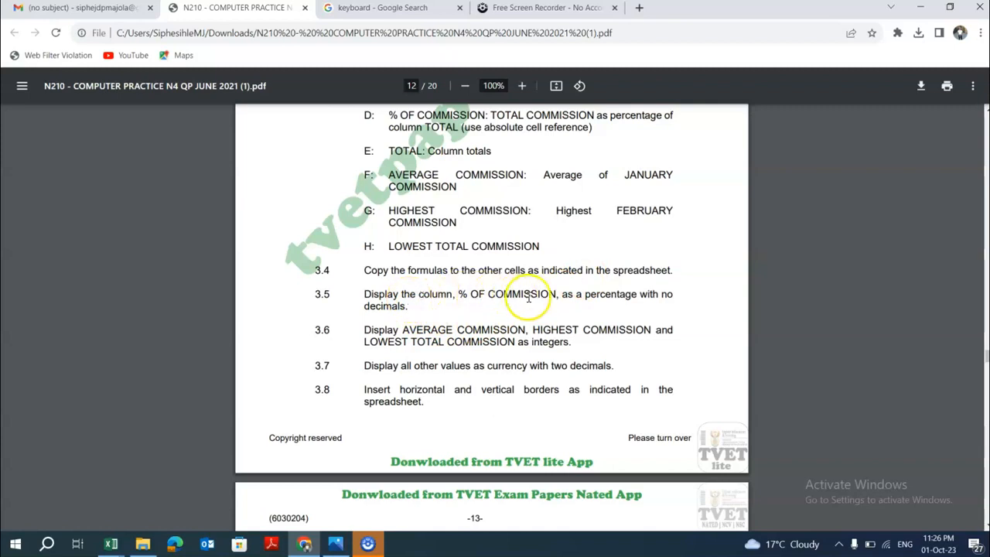
click(111, 541)
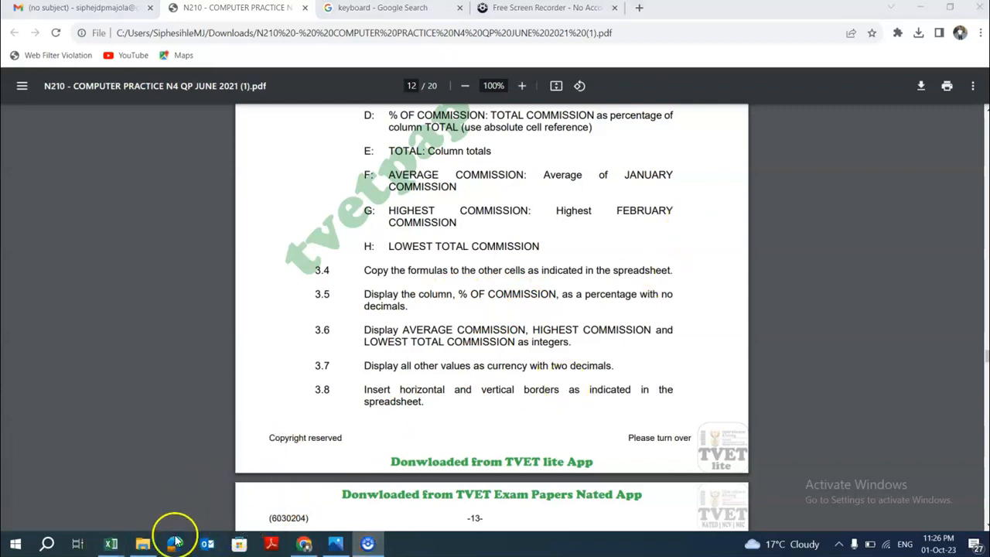
mouse_move(122, 539)
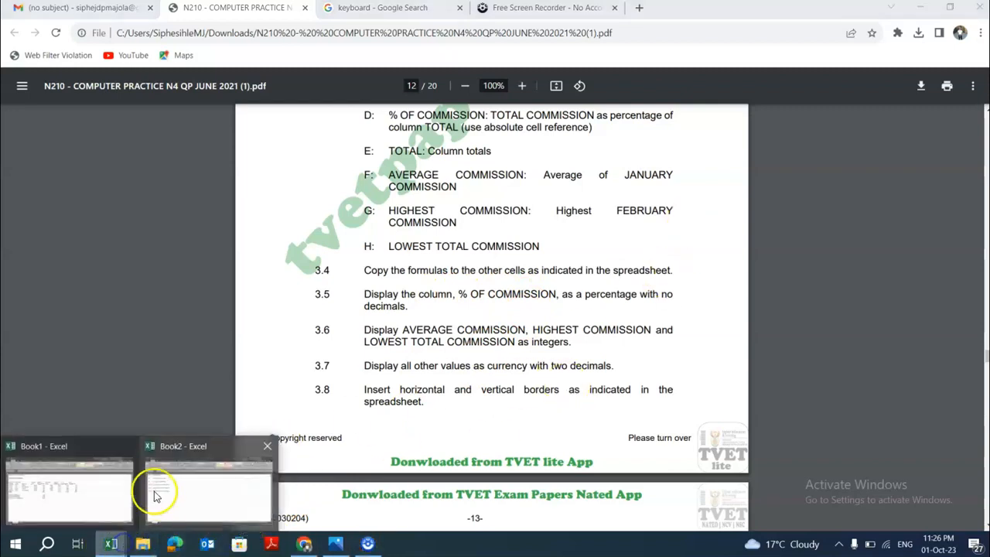
click(111, 492)
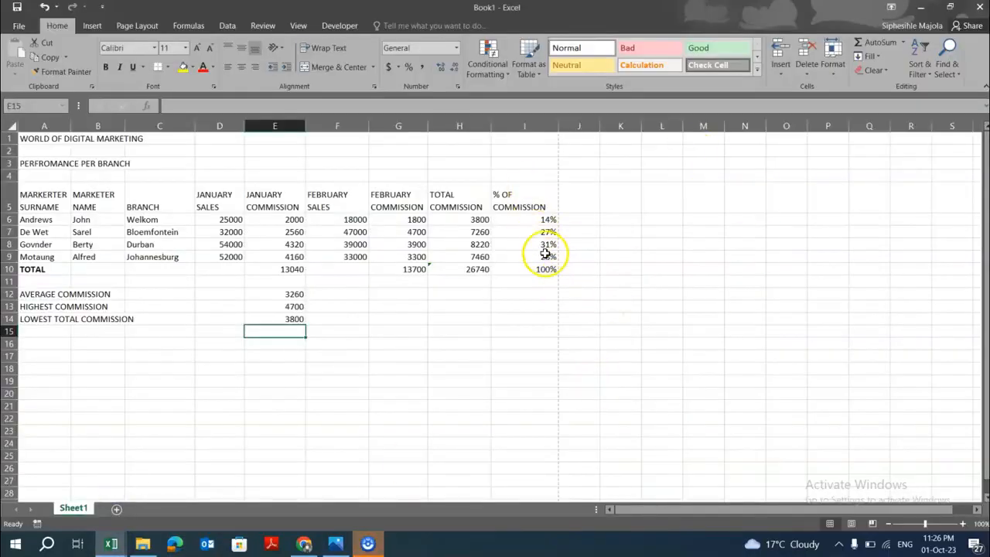
click(305, 544)
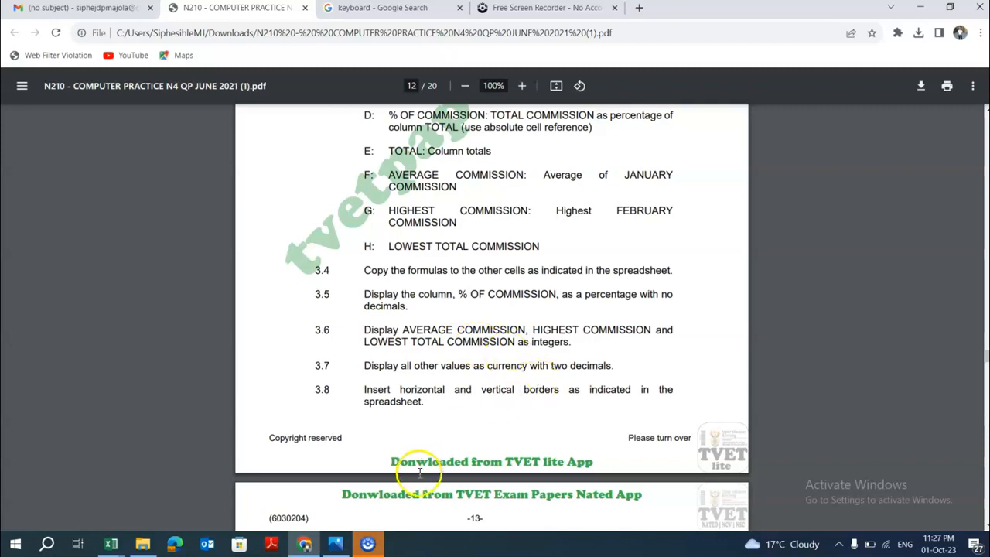
mouse_move(111, 544)
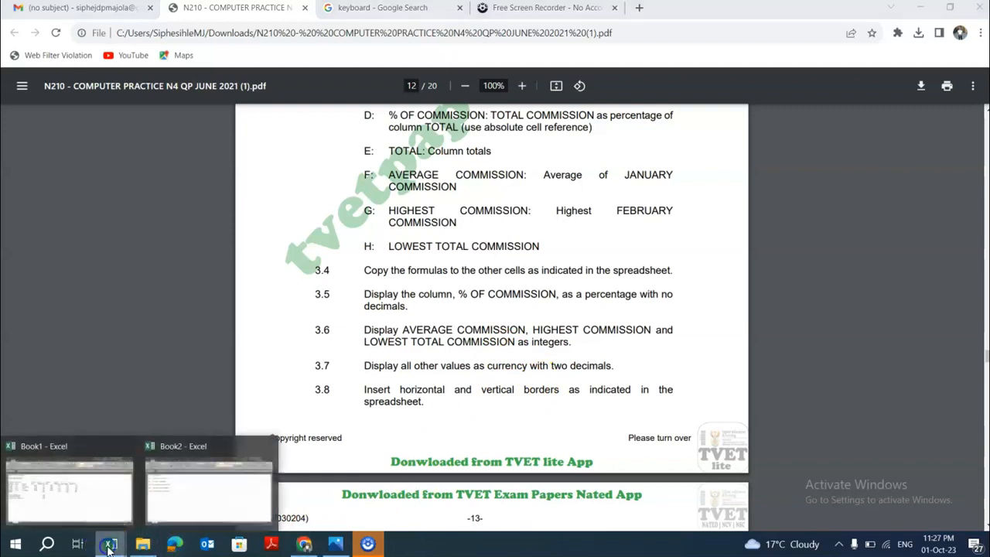
click(88, 495)
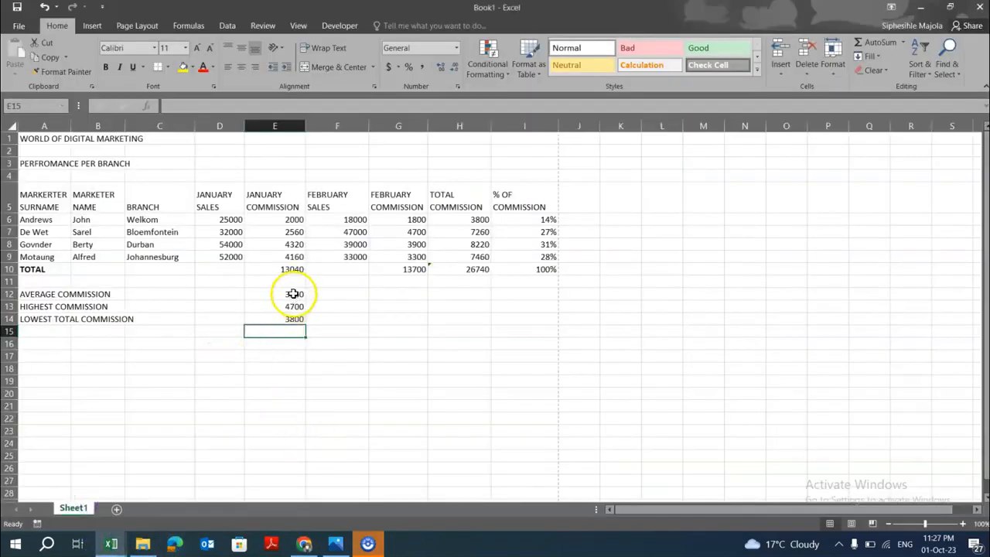
drag(293, 293, 293, 317)
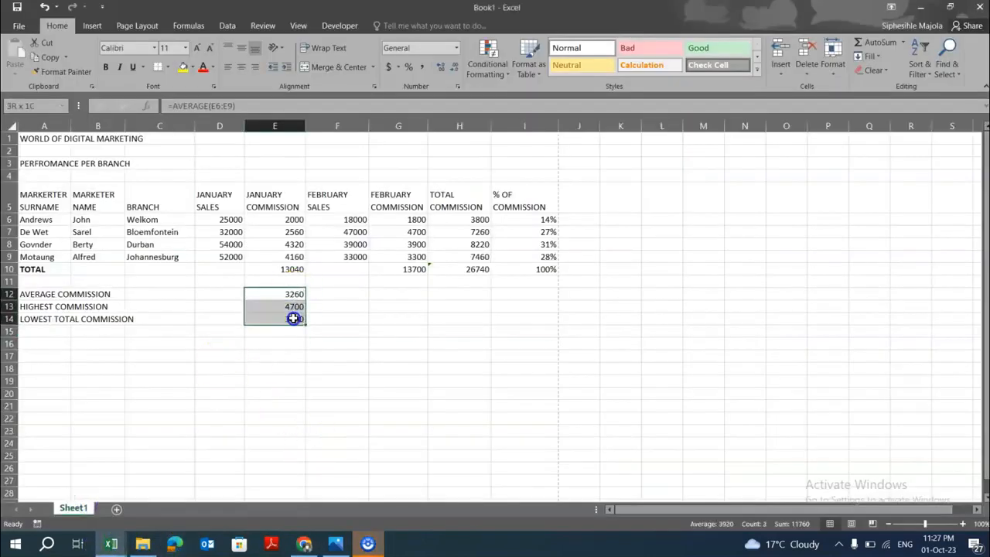
click(302, 544)
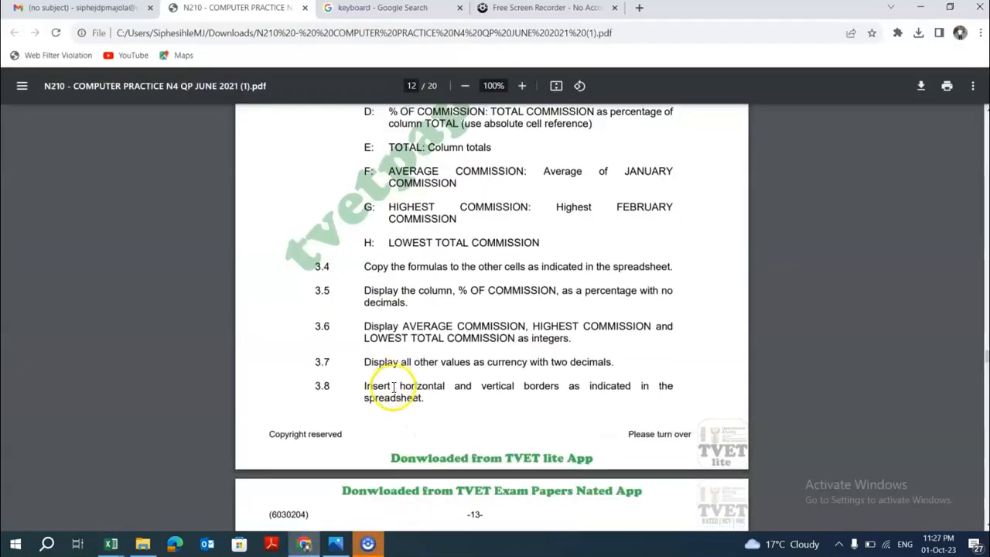
scroll(371, 391, down, 1)
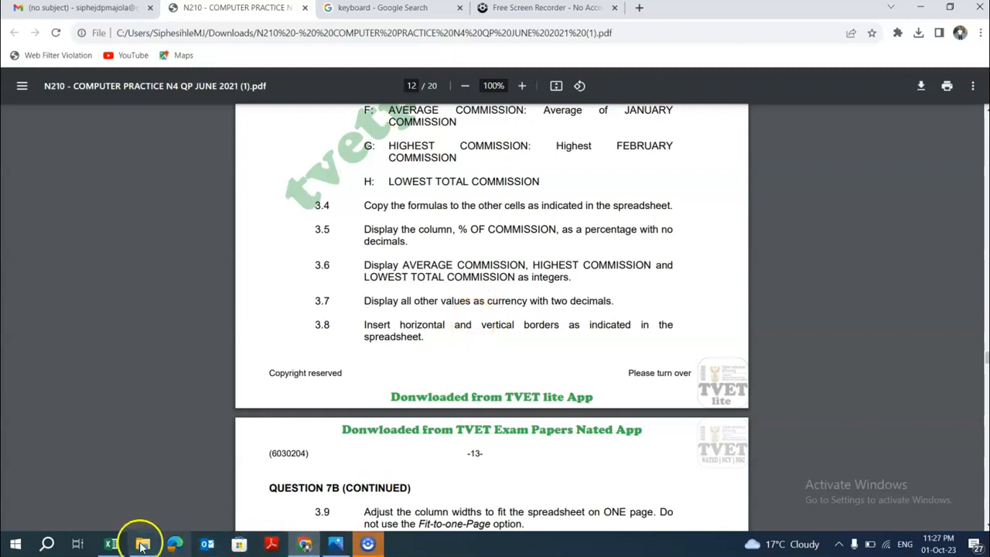
mouse_move(114, 540)
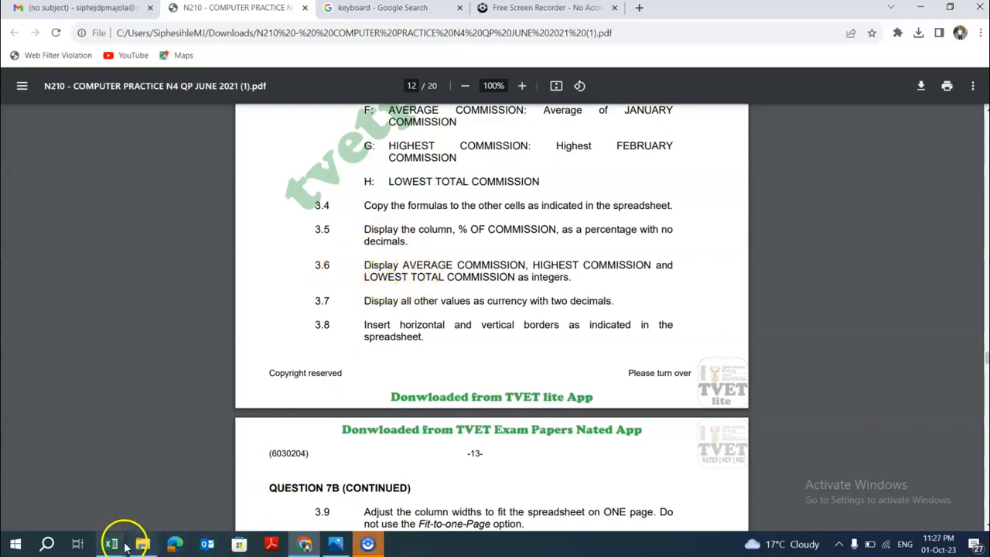
click(96, 517)
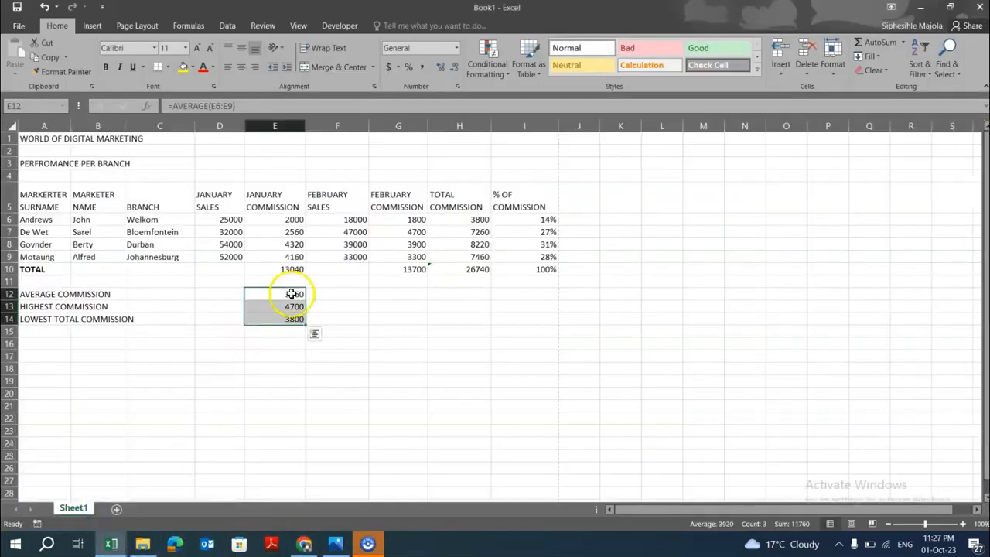
drag(536, 220, 546, 270)
Format the sales, commission and total values in D6:H10 as currency with the R symbol and two decimals.
drag(235, 219, 482, 268)
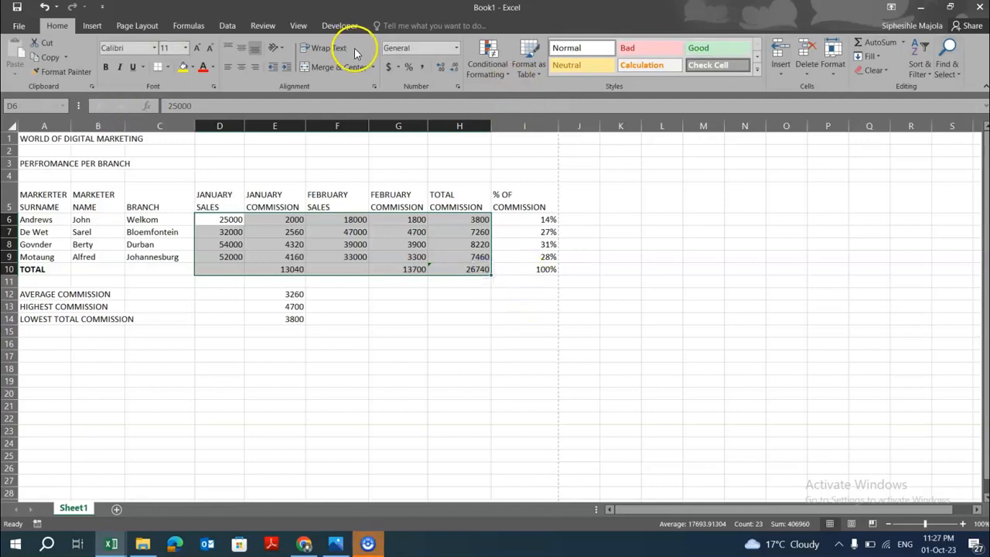
click(398, 67)
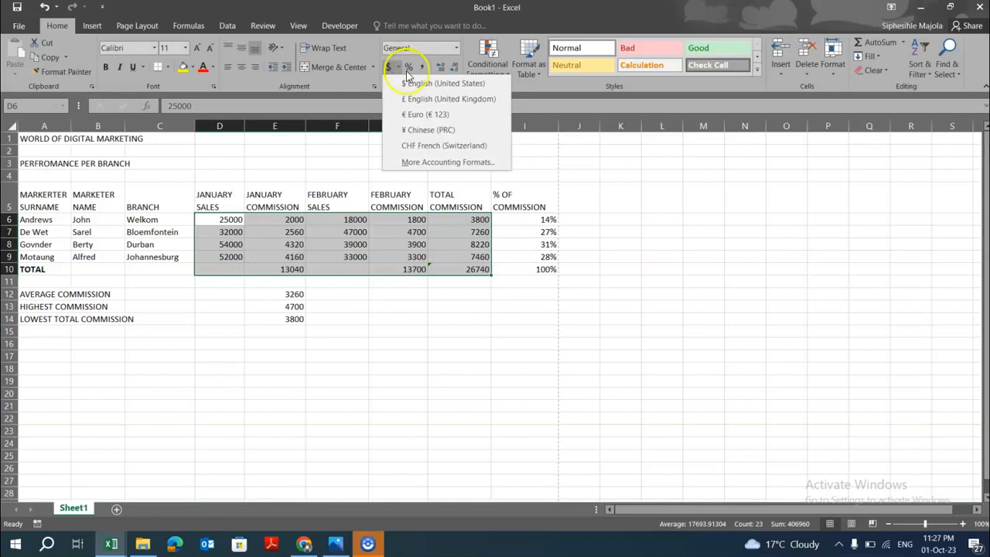
click(413, 162)
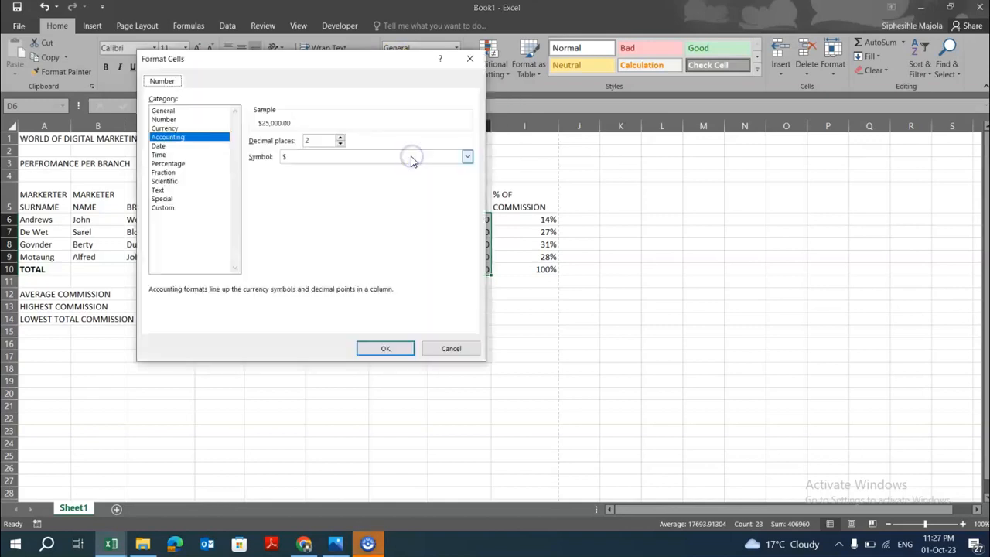
click(170, 155)
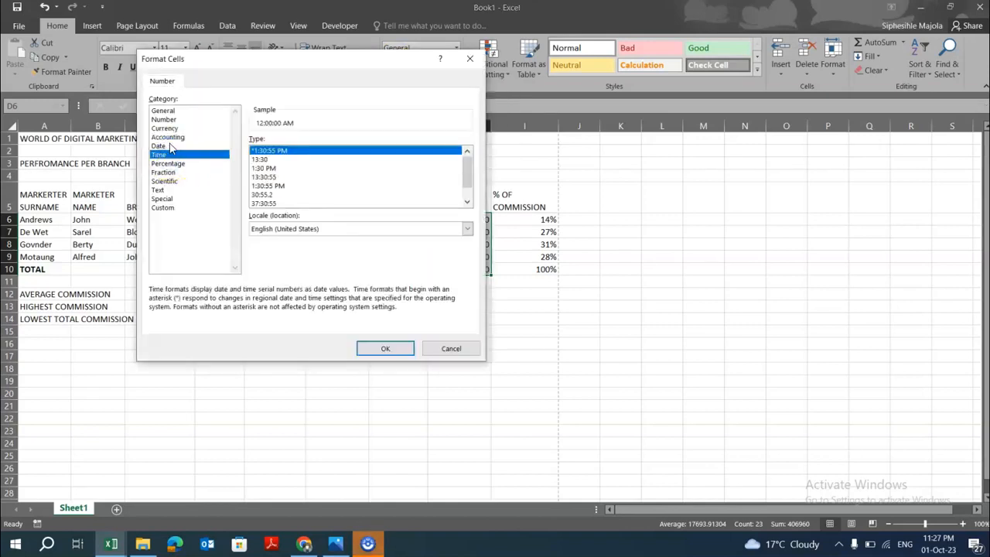
click(173, 128)
click(395, 157)
scroll(342, 194, down, 10)
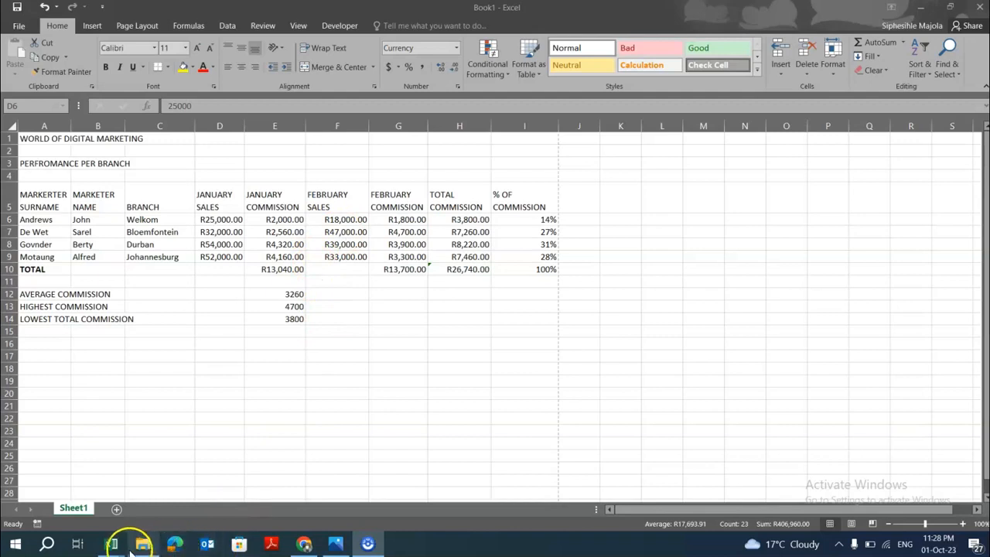
Check the question paper's border and column width instructions, then return to the workbook.
click(302, 544)
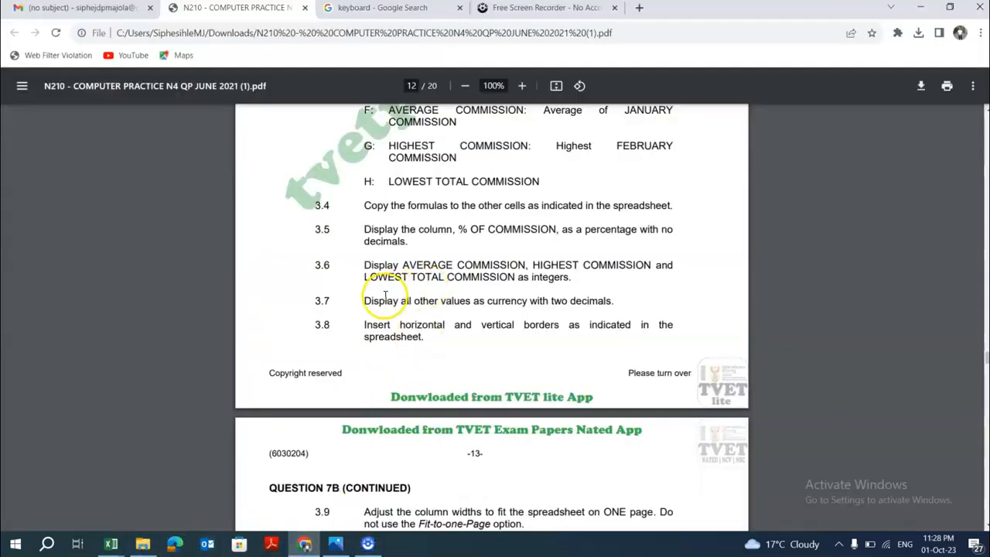
scroll(398, 347, down, 1)
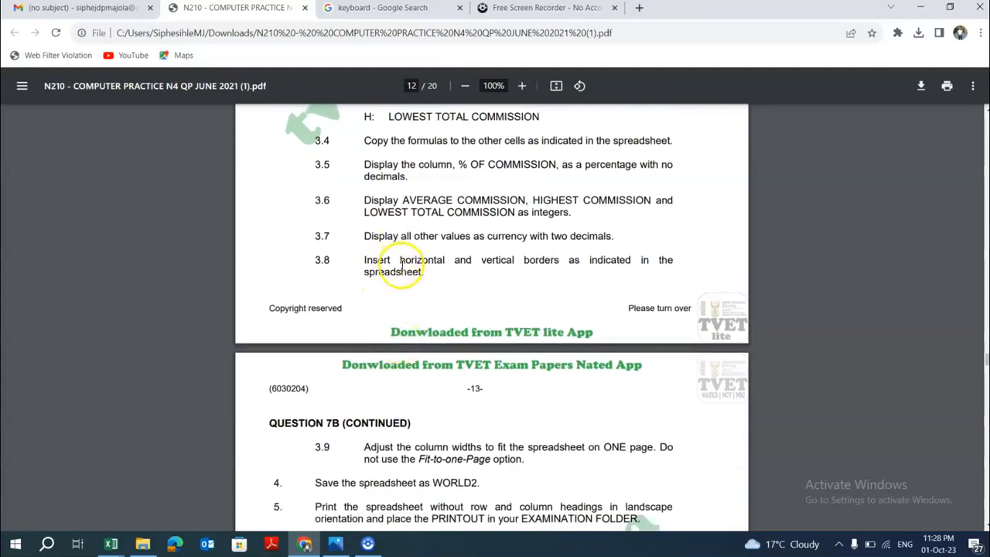
mouse_move(305, 545)
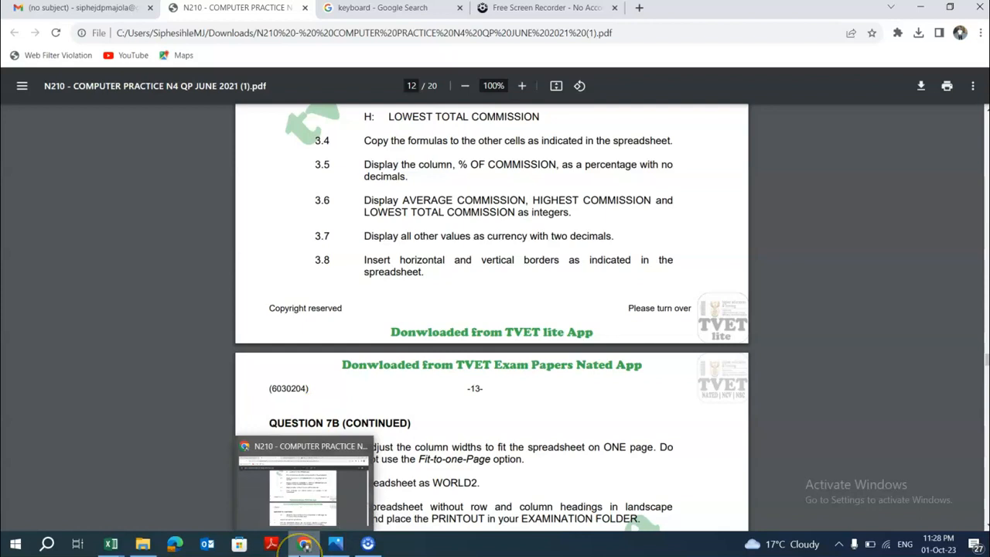
click(117, 546)
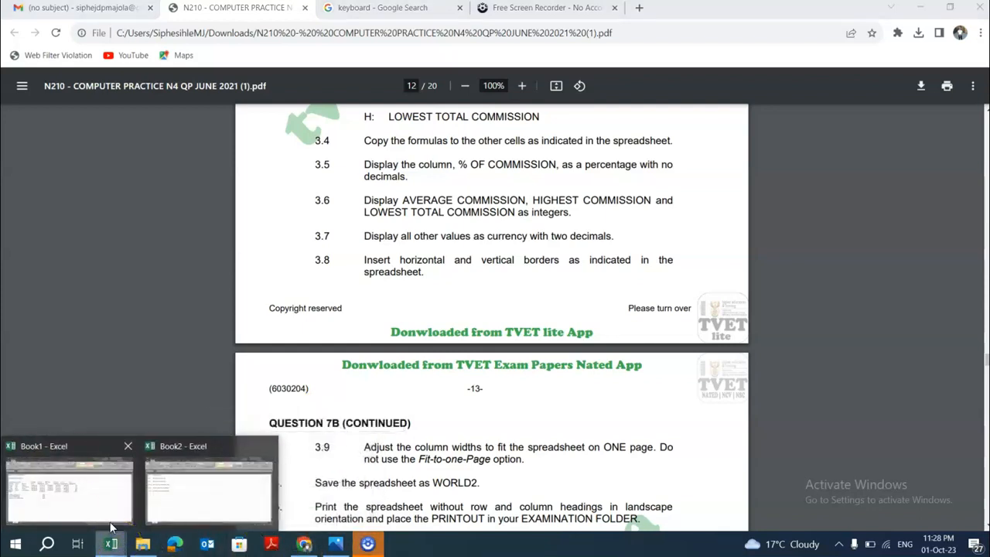
click(111, 528)
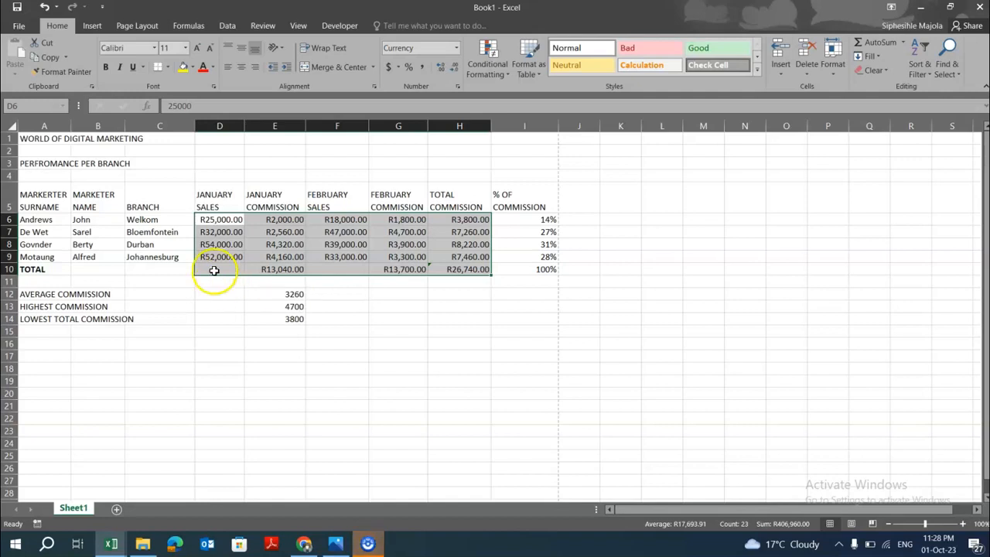
click(90, 198)
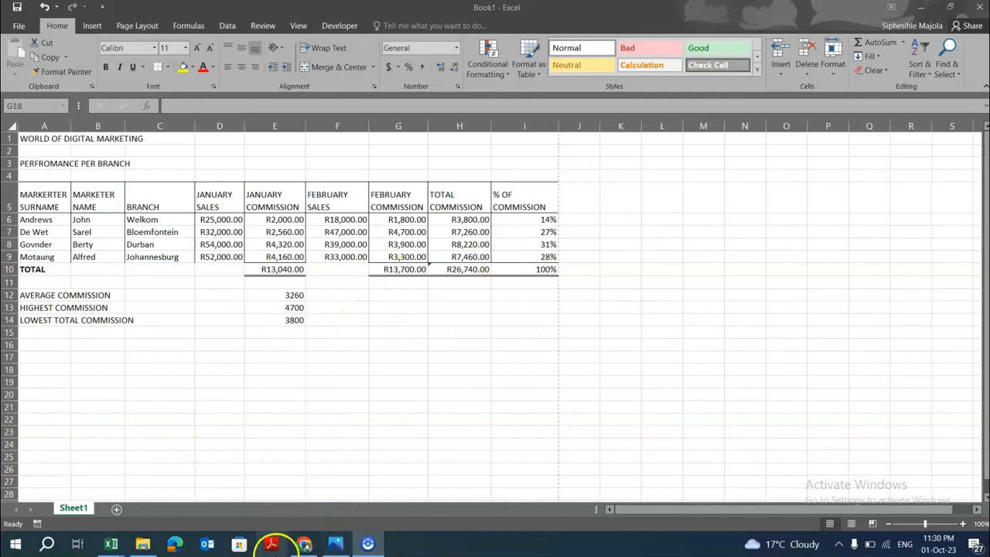
Switch to the question paper and review the remaining Question 7B instructions and its layout diagram.
click(314, 548)
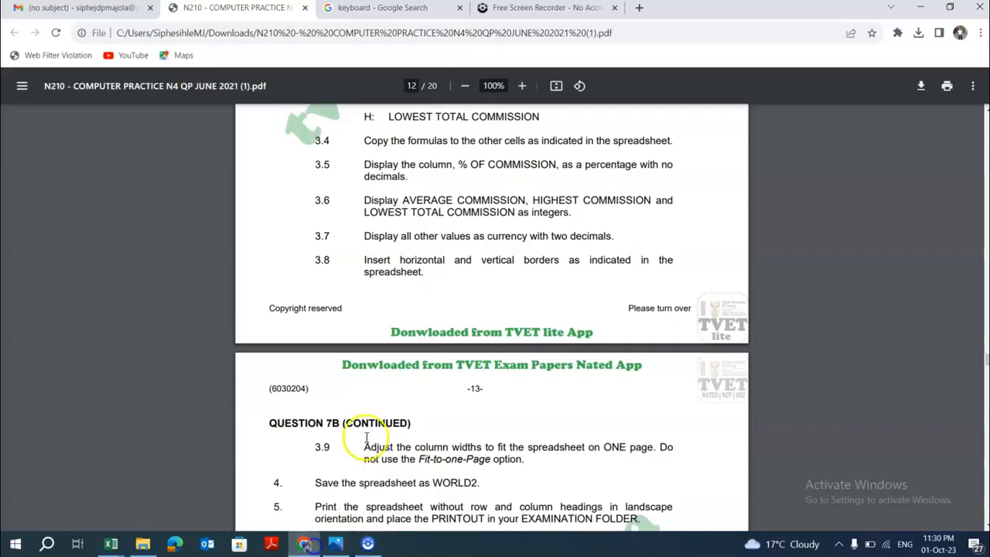
scroll(386, 408, down, 3)
scroll(379, 356, down, 5)
scroll(394, 356, down, 4)
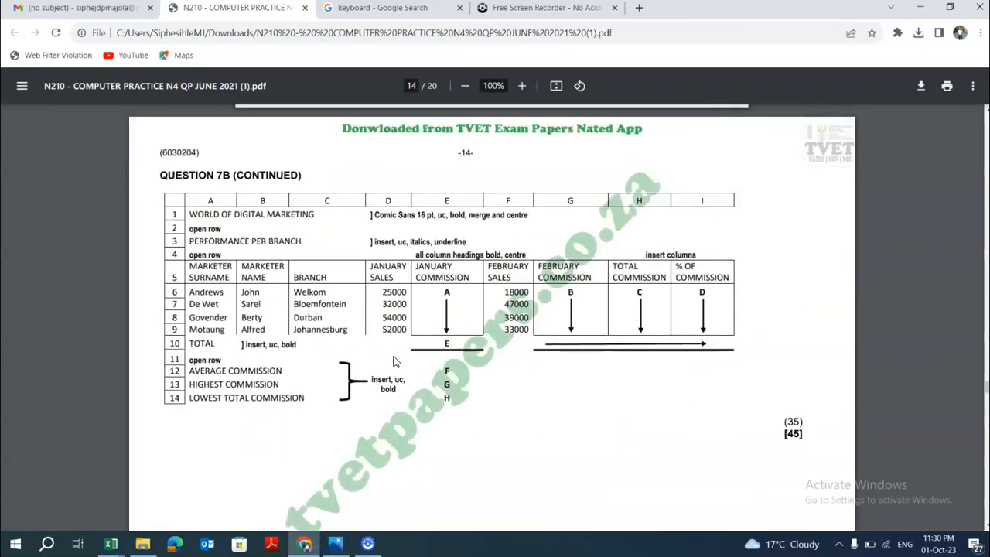
scroll(393, 361, up, 4)
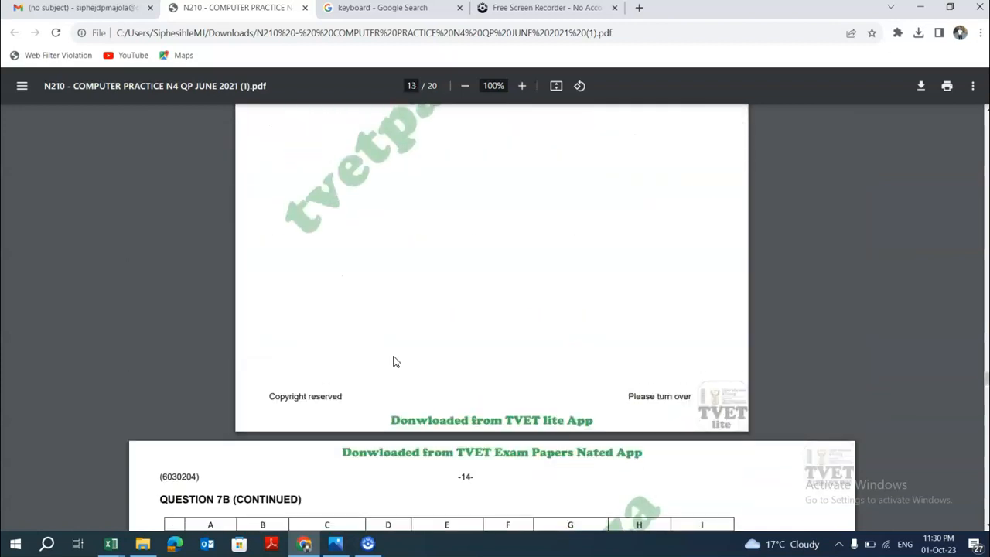
scroll(394, 361, down, 5)
scroll(394, 361, up, 10)
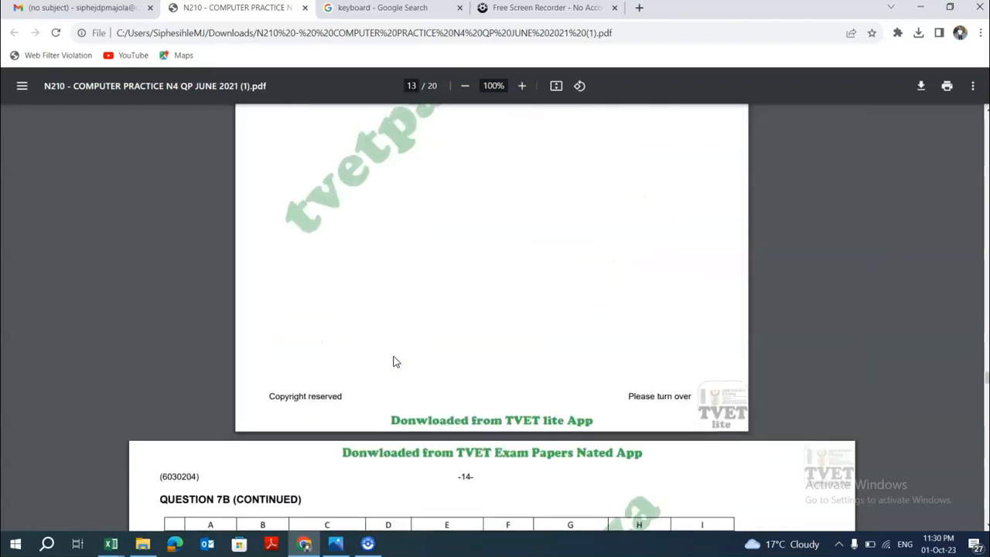
Review the Question 7A instructions on the footer, column widths, saving and printing.
scroll(393, 355, up, 10)
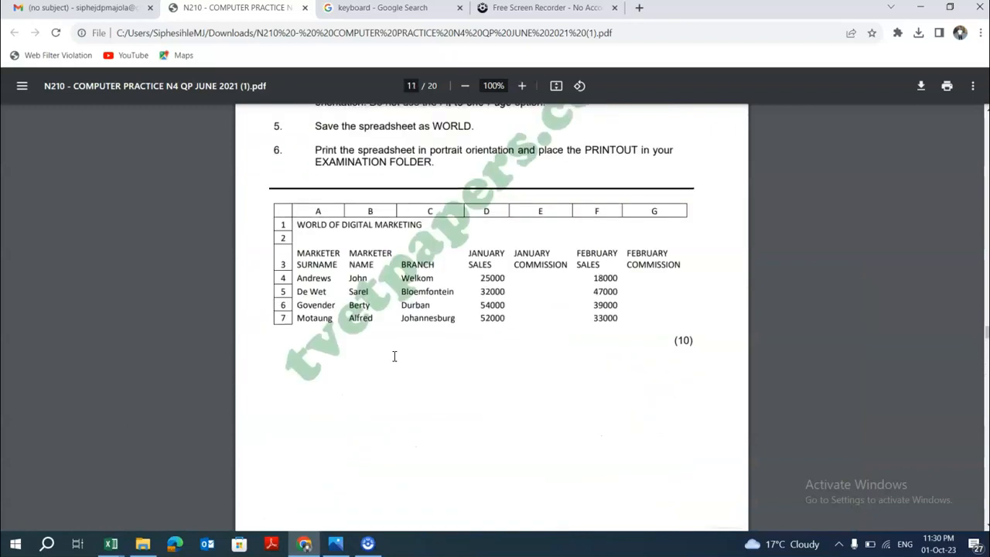
scroll(393, 356, down, 6)
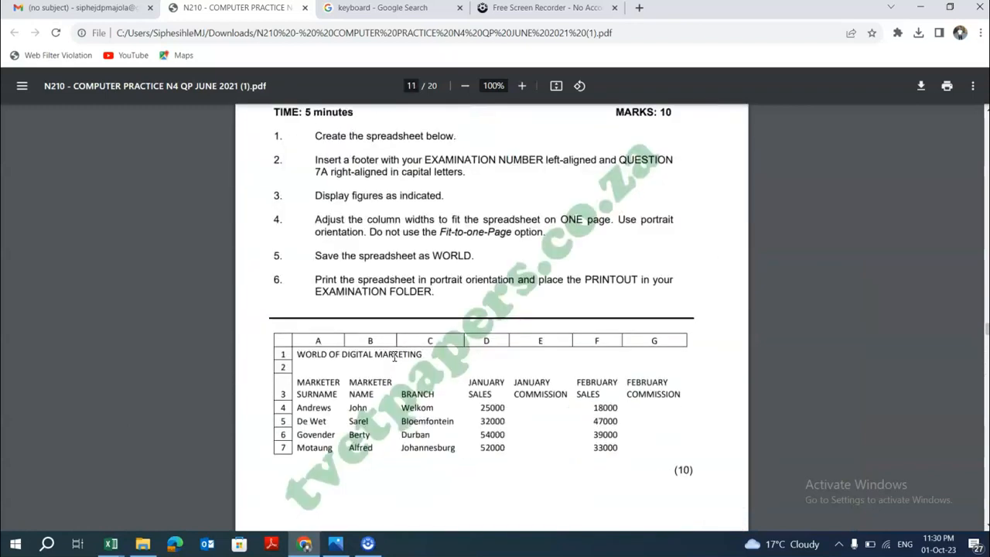
scroll(396, 355, up, 4)
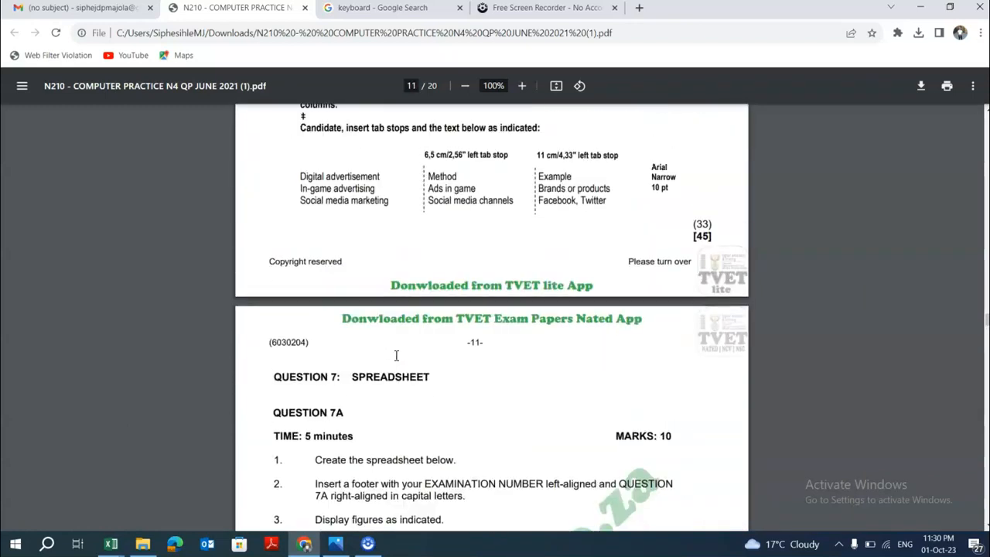
click(396, 350)
scroll(395, 347, down, 5)
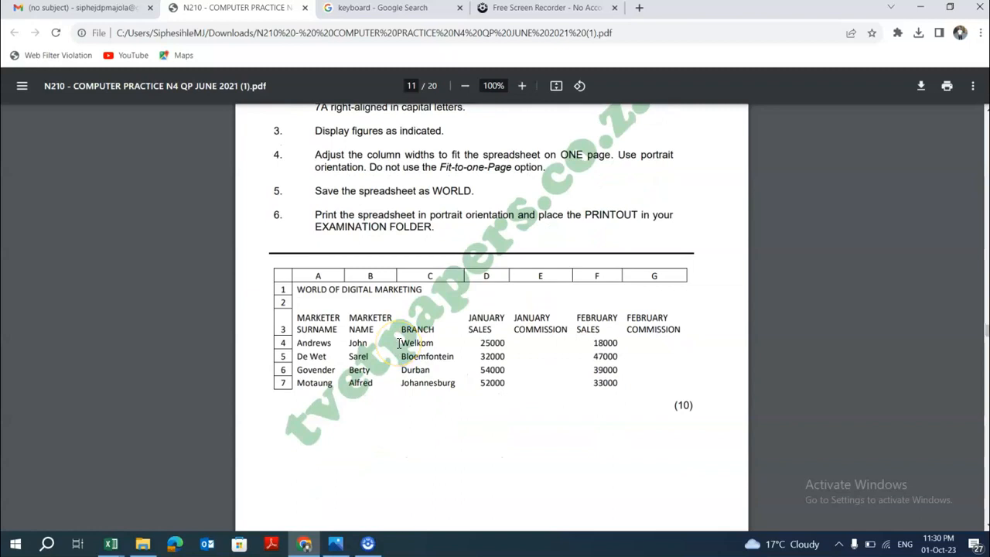
scroll(412, 350, up, 3)
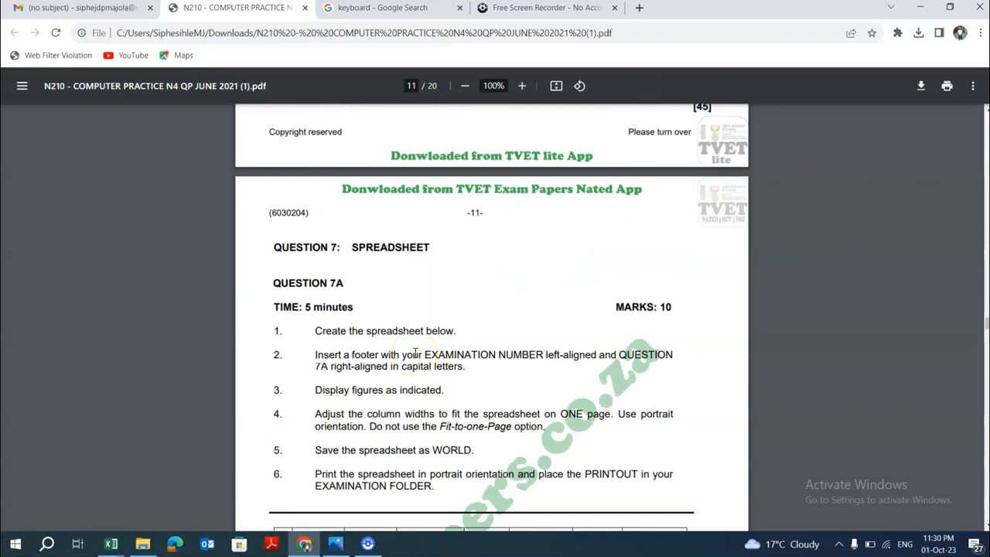
scroll(416, 353, up, 2)
scroll(418, 352, down, 3)
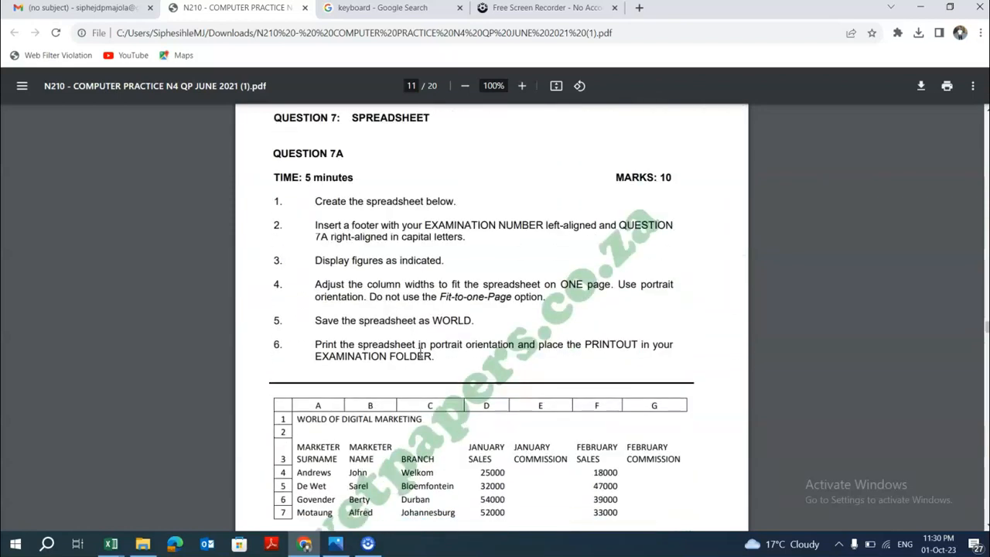